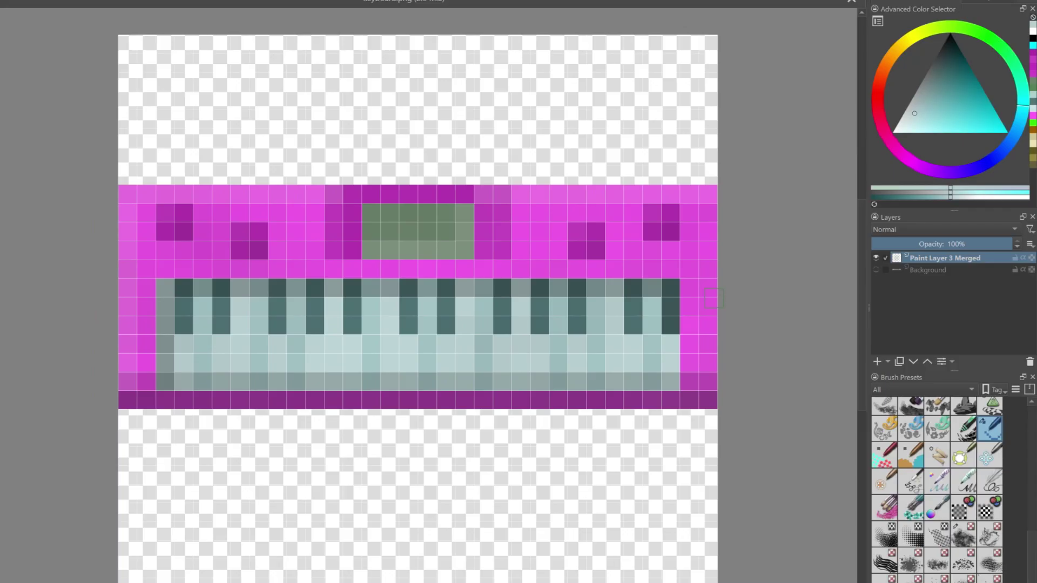
pyautogui.scroll(-4, 700, 298)
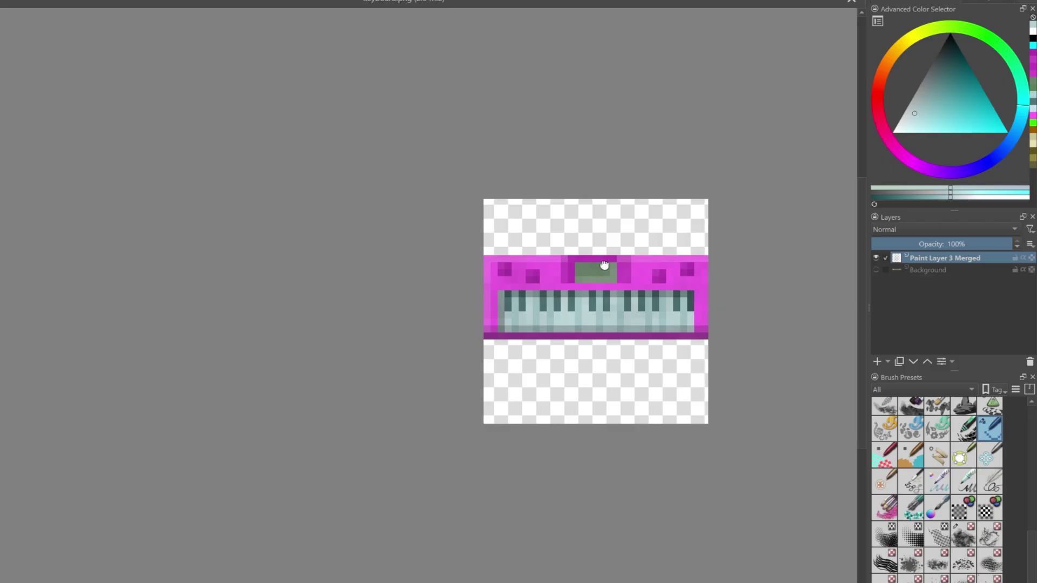
pyautogui.moveTo(604, 265); pyautogui.dragTo(539, 268, button='middle')
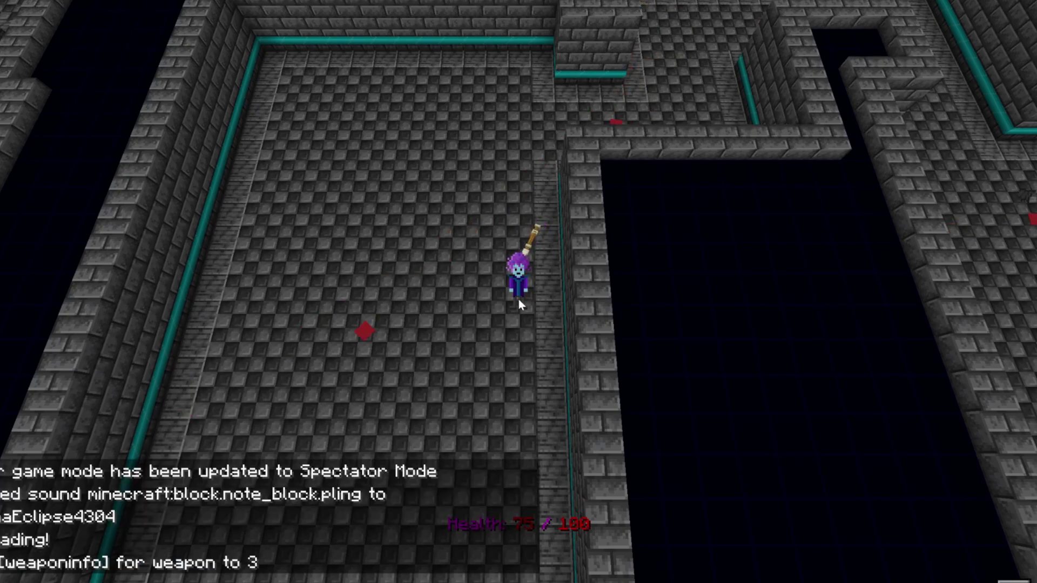
pyautogui.press('w')
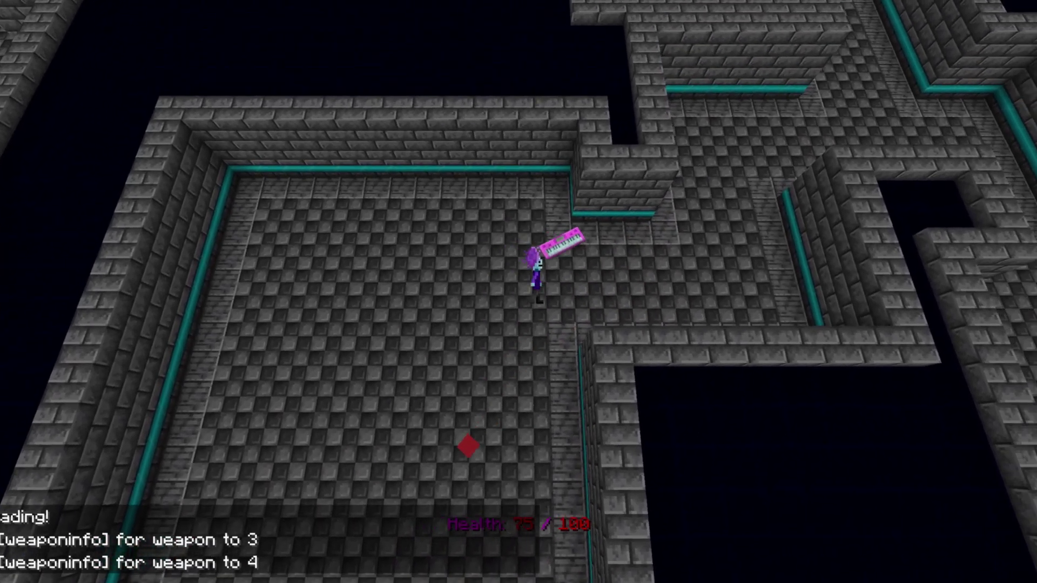
pyautogui.press('w')
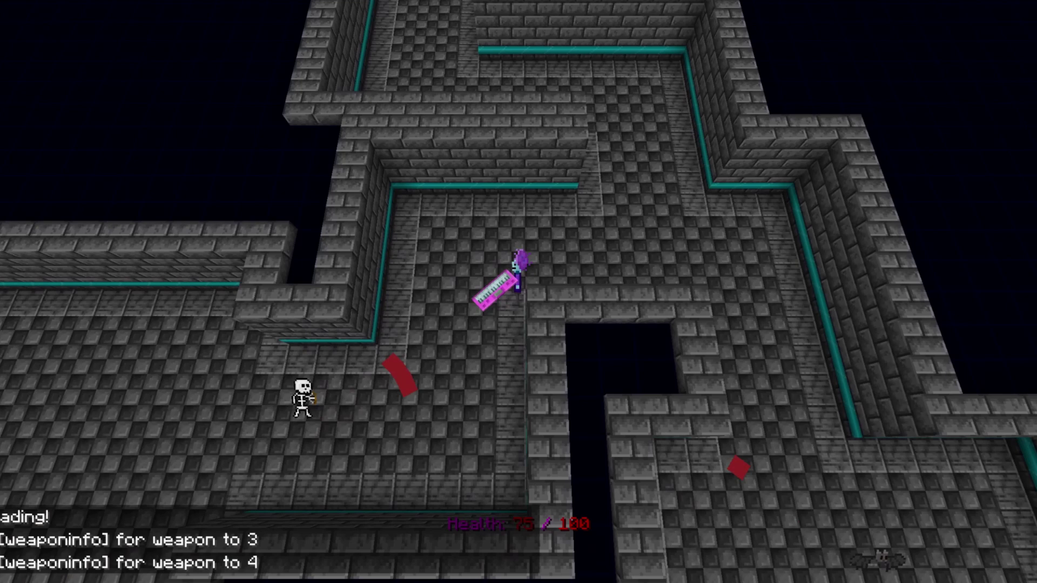
pyautogui.press('a')
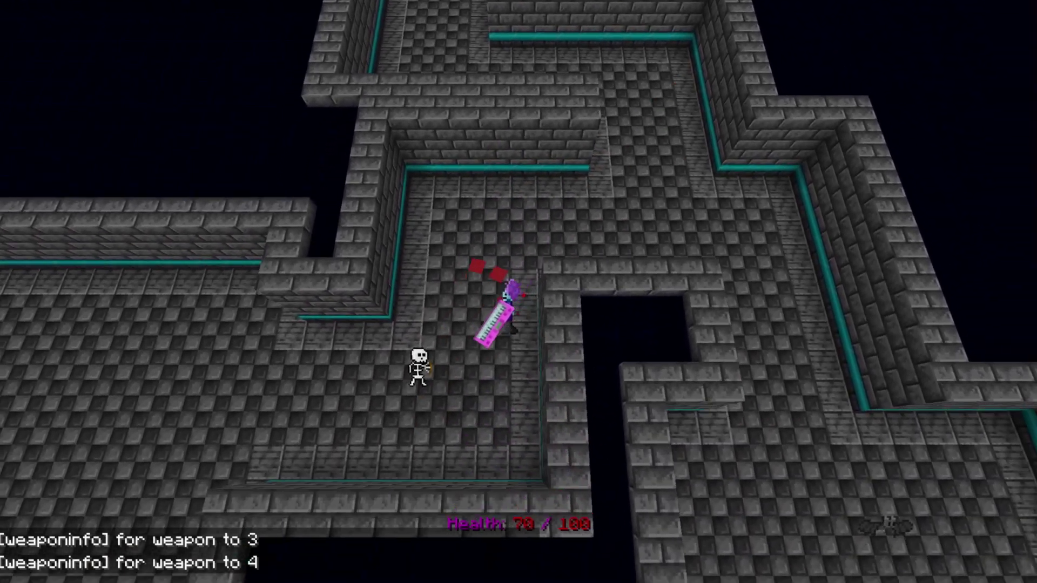
pyautogui.press('s')
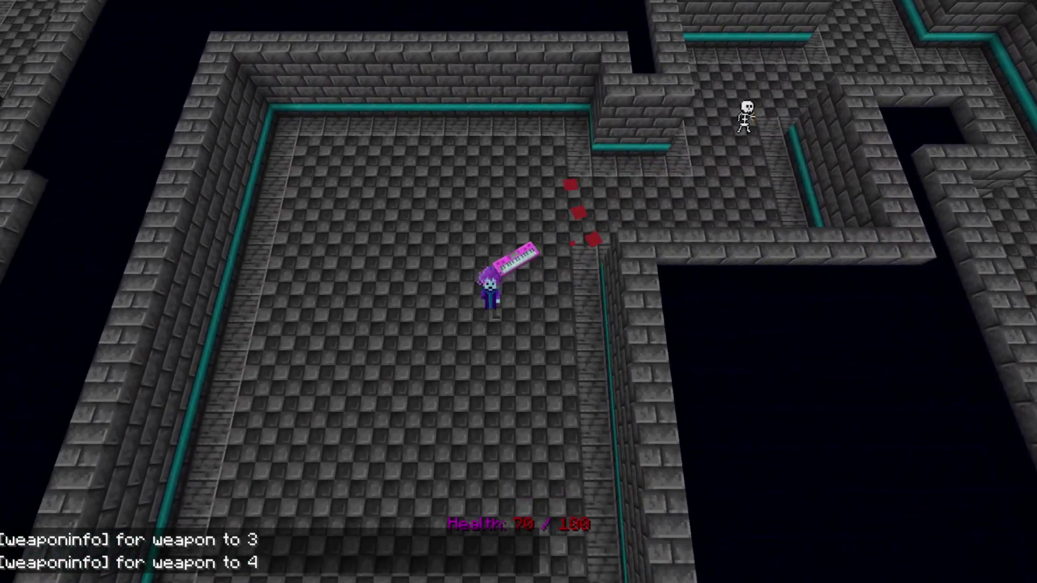
pyautogui.press('w')
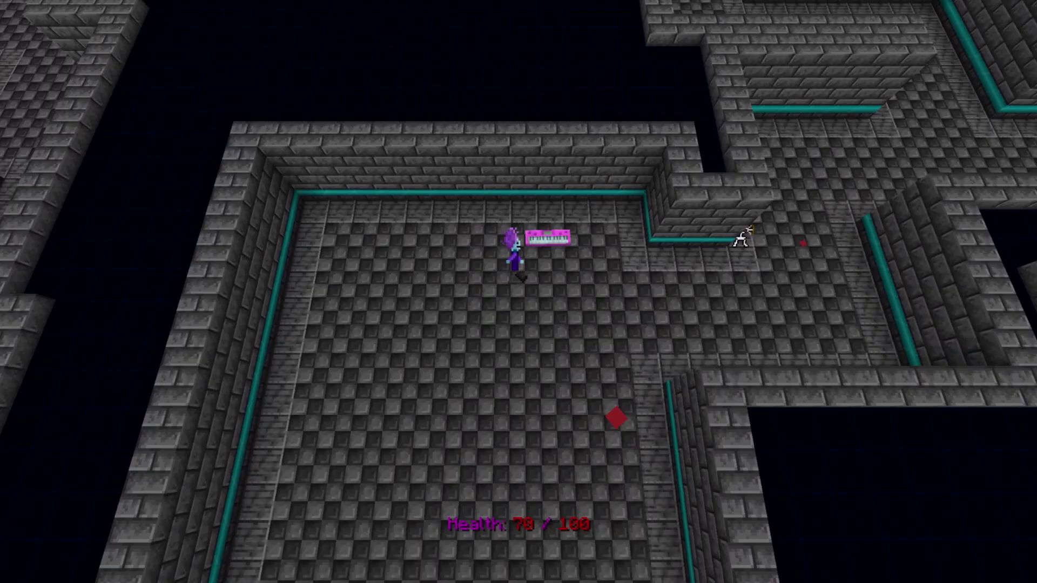
pyautogui.press('s')
pyautogui.press('a')
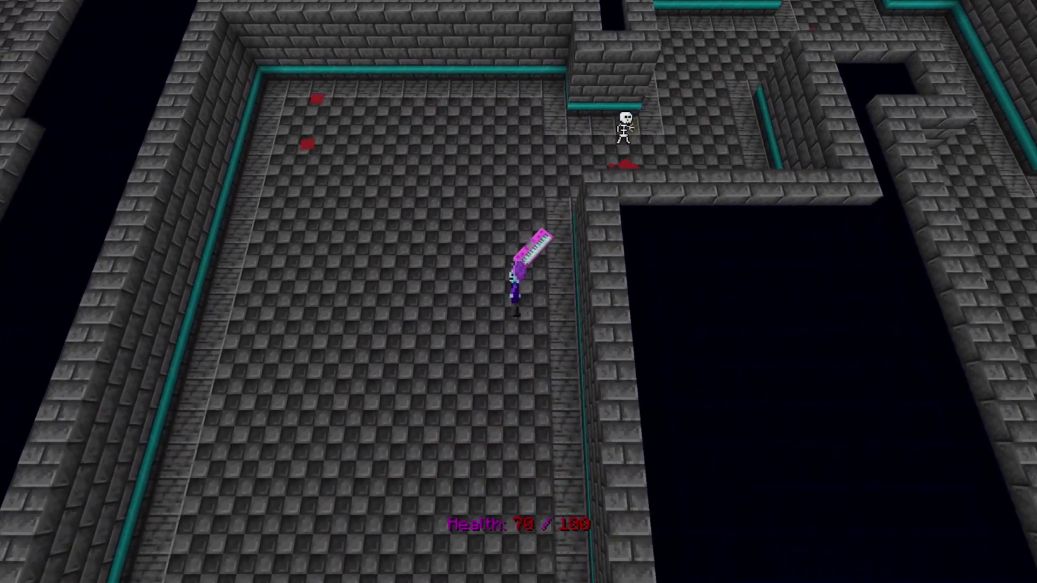
pyautogui.press('w')
pyautogui.press('a')
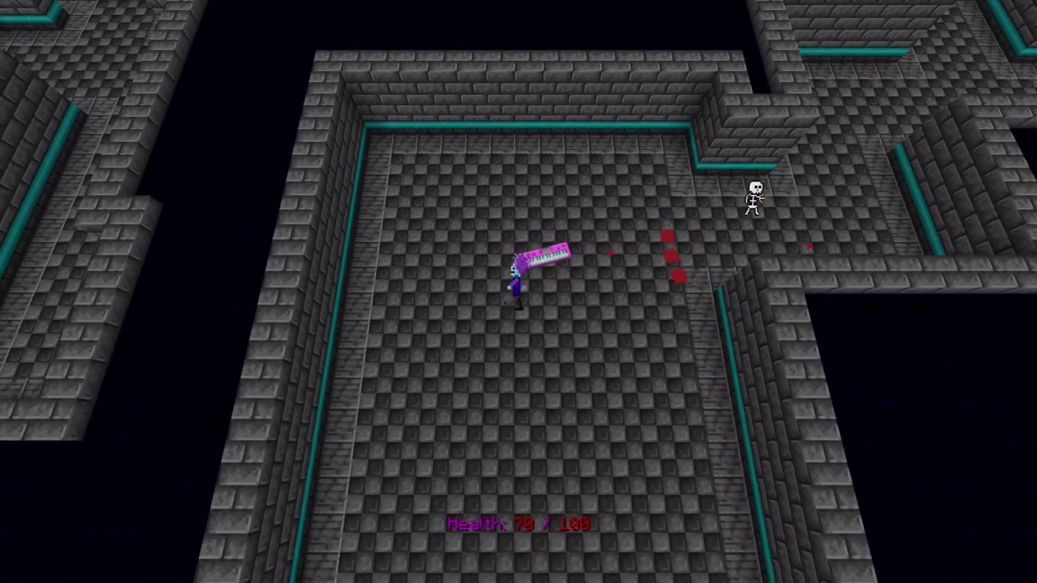
pyautogui.press('w')
pyautogui.press('d')
pyautogui.press('Escape')
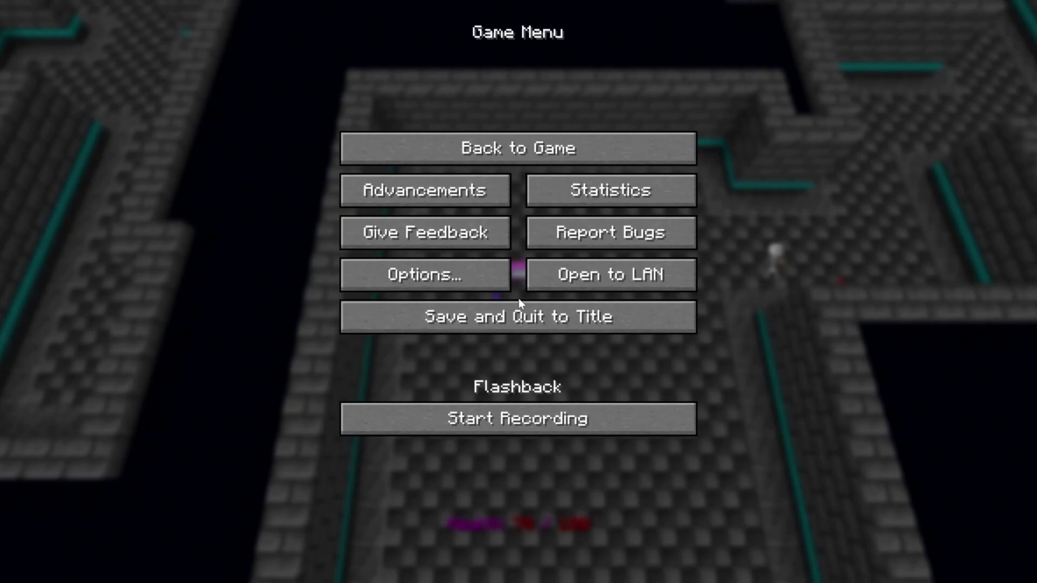
pyautogui.press('Escape')
pyautogui.press('s')
pyautogui.press('s')
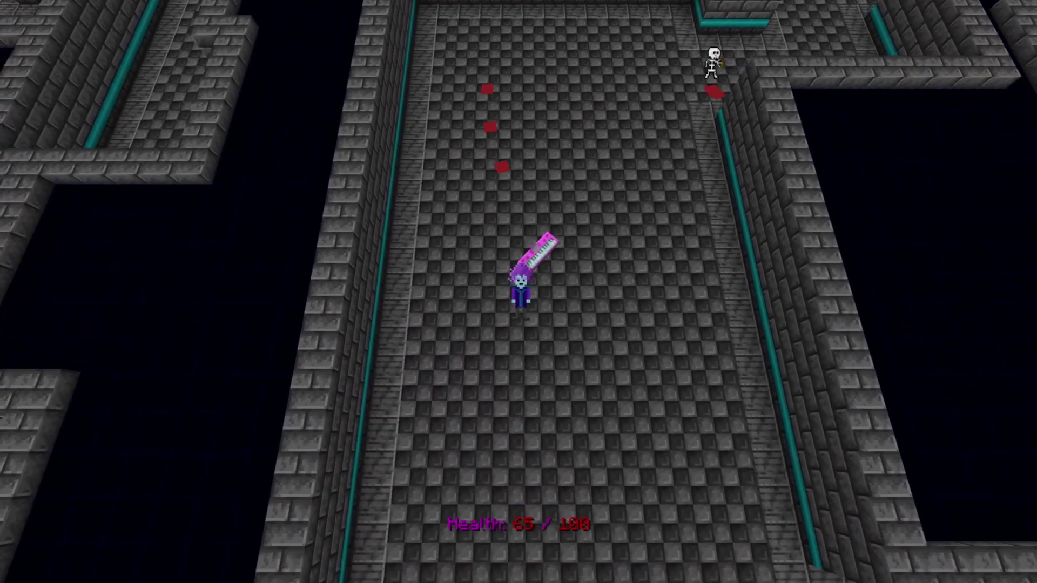
pyautogui.press('Escape')
pyautogui.press('Escape')
pyautogui.press('s')
pyautogui.press('w')
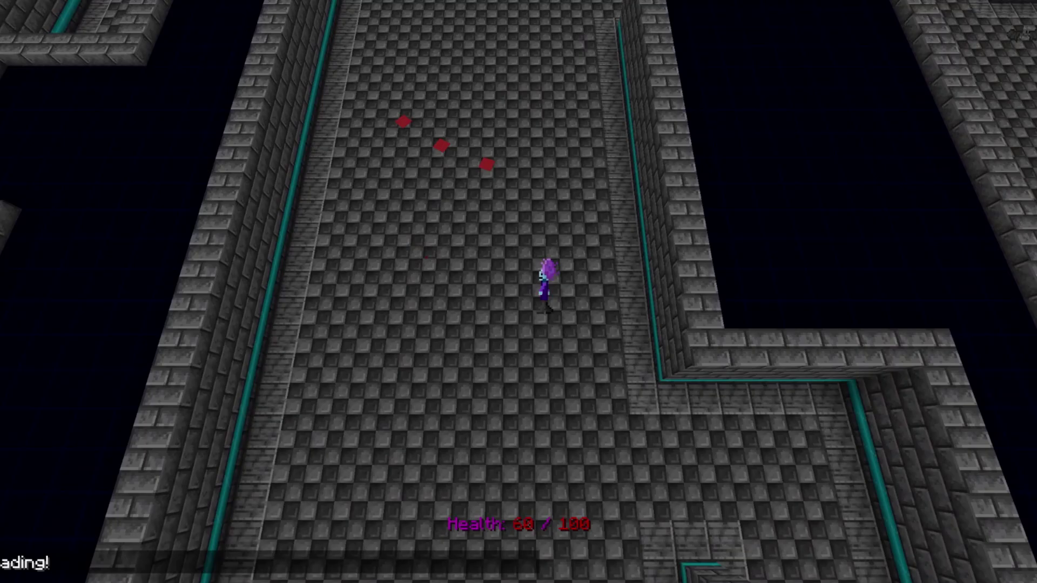
pyautogui.press('a')
pyautogui.press('w')
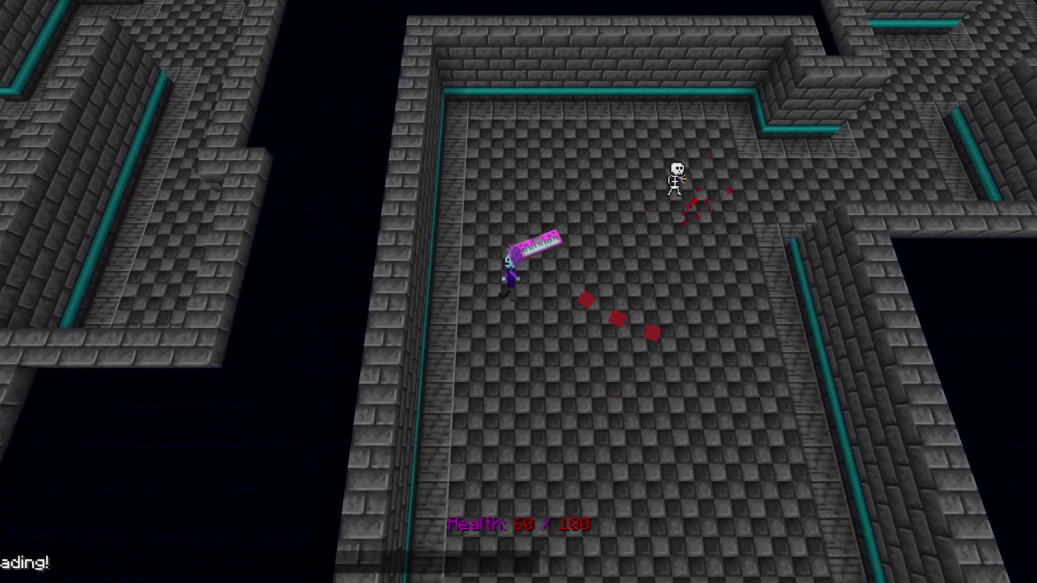
pyautogui.press('d')
pyautogui.press('w')
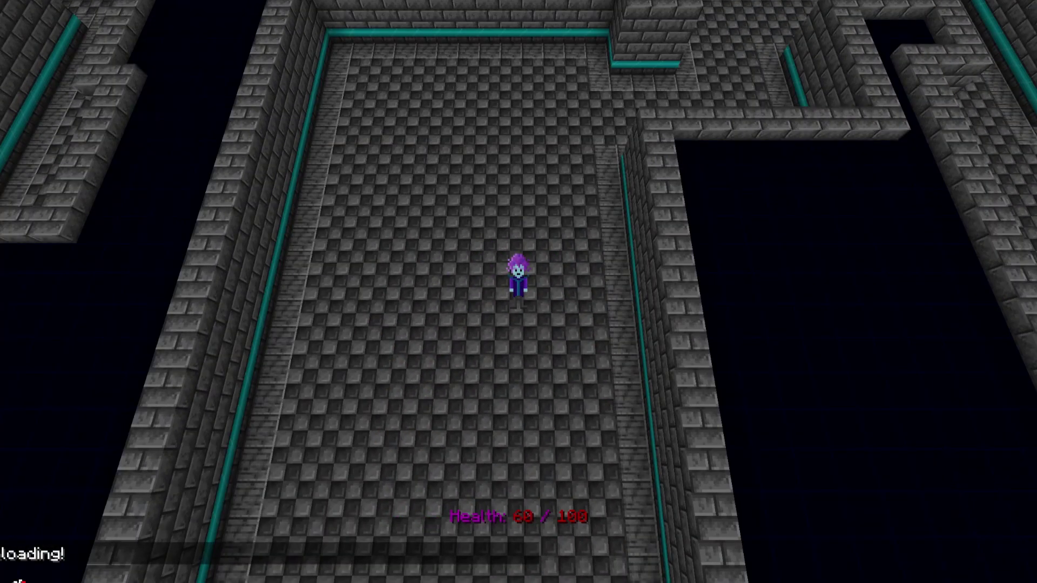
pyautogui.press('d')
pyautogui.press('w')
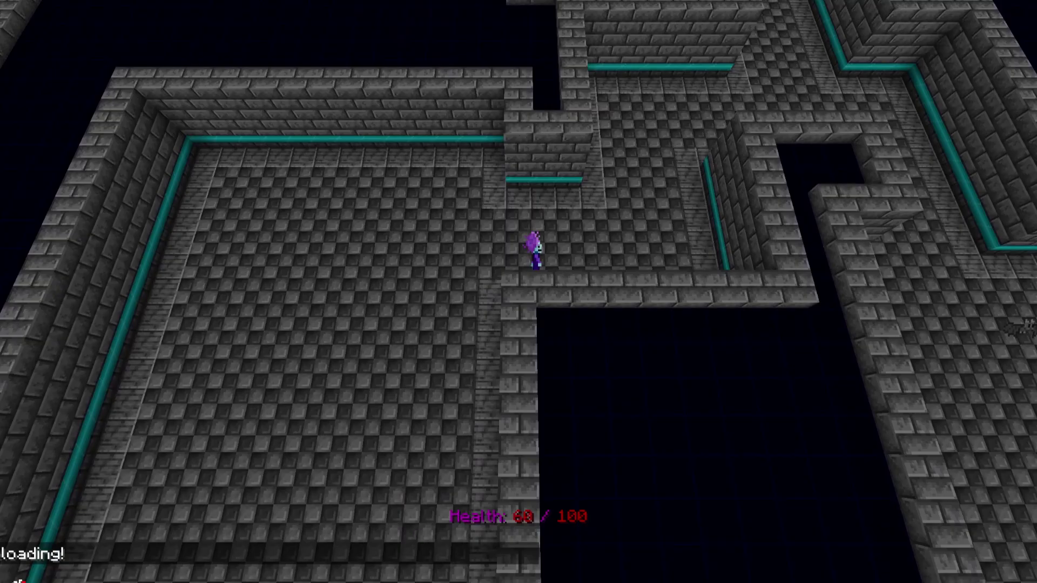
pyautogui.press('s')
pyautogui.press('d')
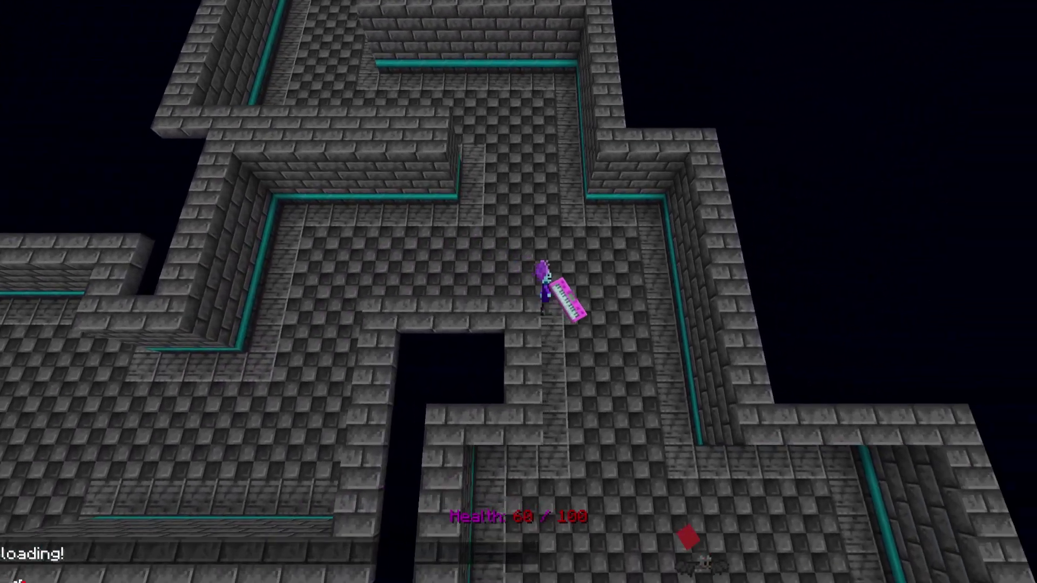
pyautogui.press('s')
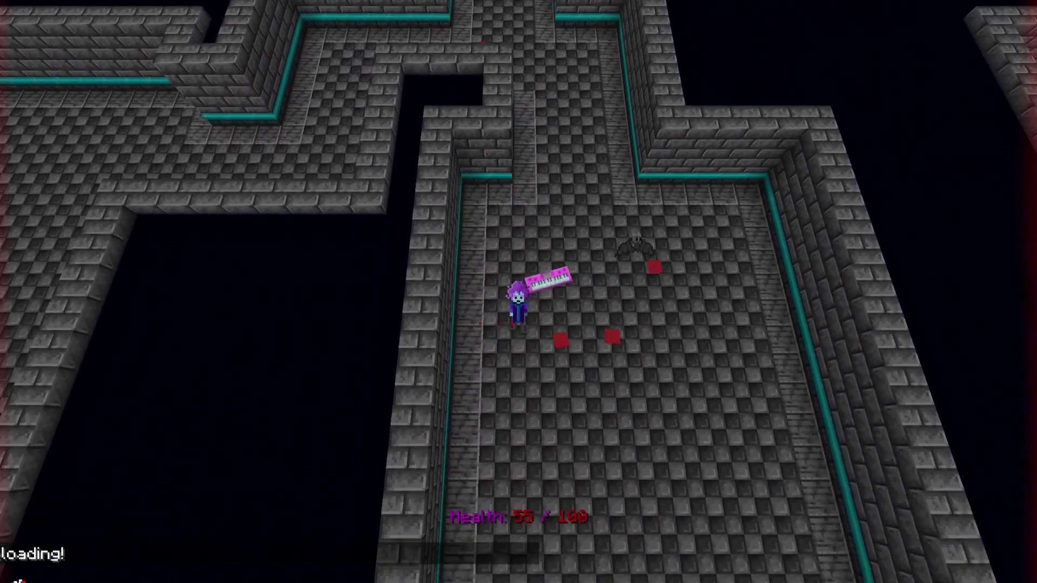
pyautogui.press('s')
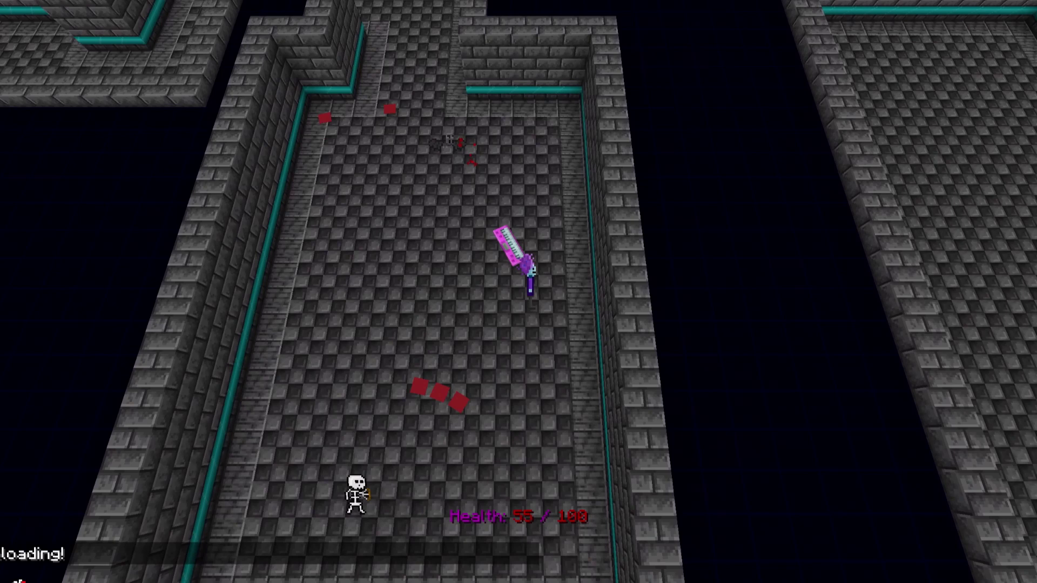
pyautogui.press('w')
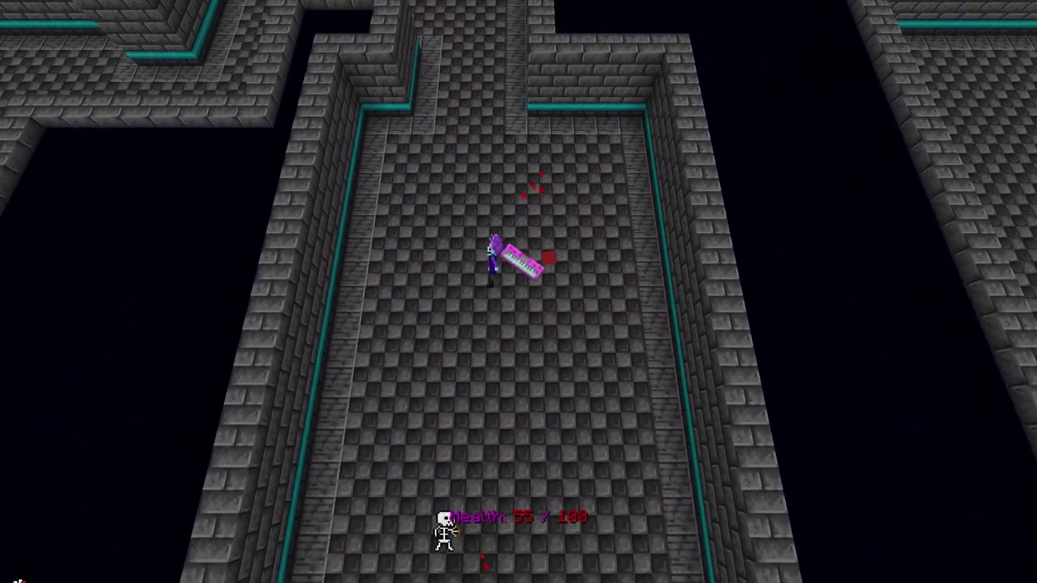
pyautogui.press('d')
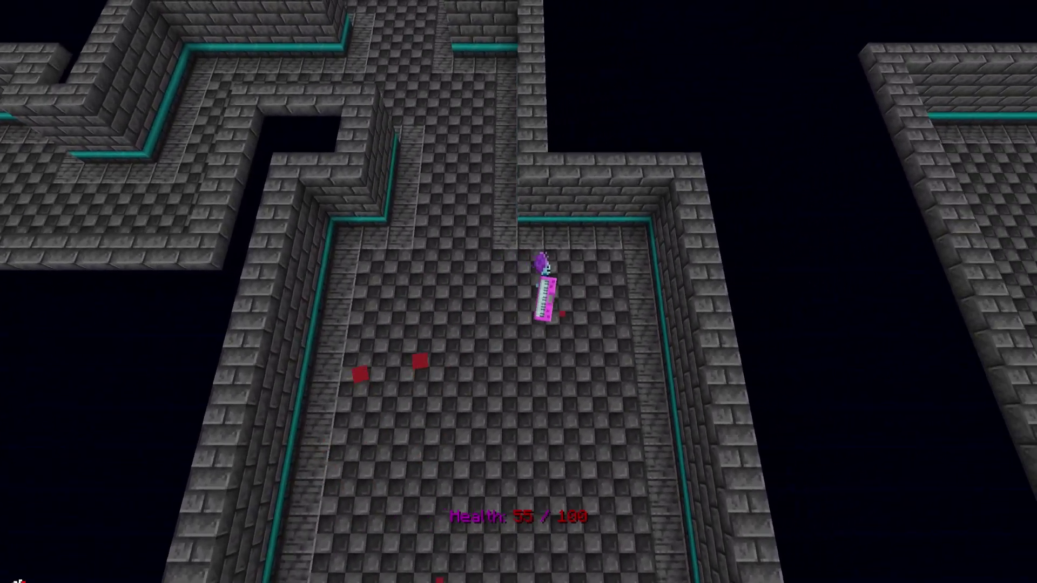
pyautogui.press('a')
pyautogui.press('s')
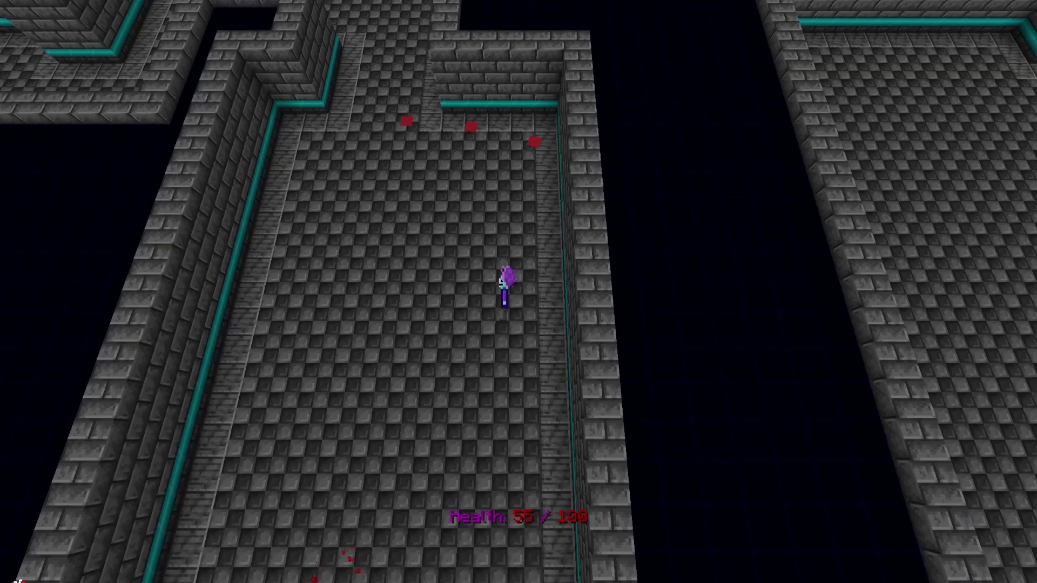
pyautogui.press('s')
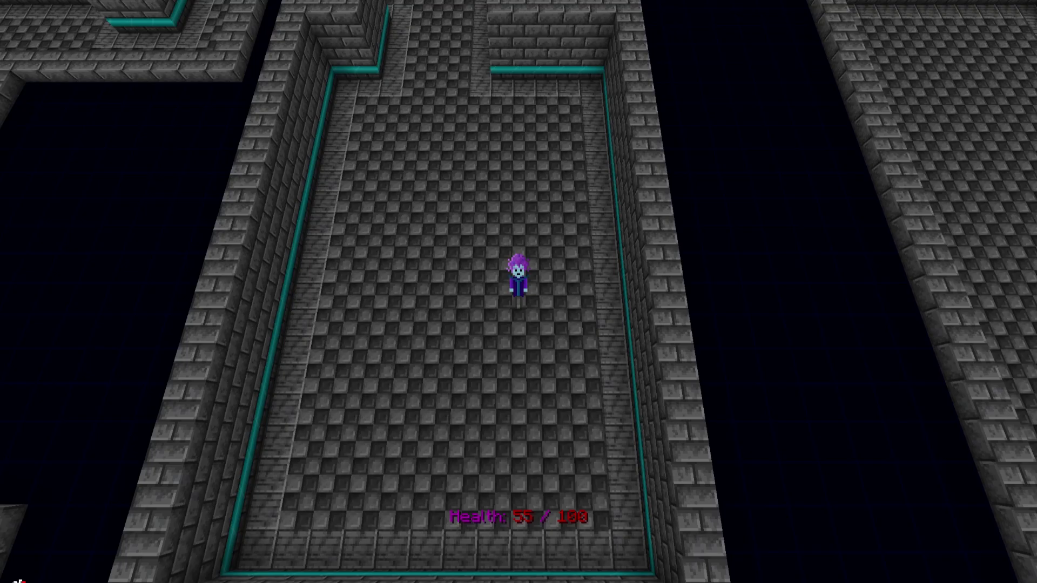
pyautogui.press('Escape')
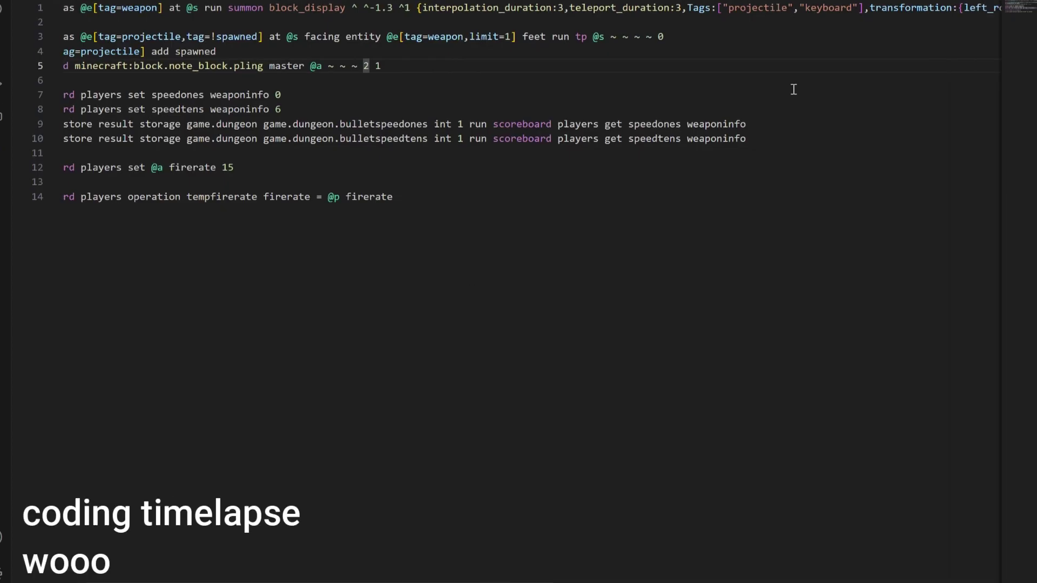
# - Duplicate the keyboard projectile's block_display summon command on line 1 eight times
pyautogui.tripleClick(858, 9)
pyautogui.hotkey('shift', 'alt', 'Down')
pyautogui.hotkey('shift', 'alt', 'Down')
pyautogui.hotkey('shift', 'alt', 'Down')
pyautogui.hotkey('shift', 'alt', 'Down')
pyautogui.hotkey('shift', 'alt', 'Down')
pyautogui.hotkey('shift', 'alt', 'Down')
pyautogui.hotkey('shift', 'alt', 'Down')
pyautogui.hotkey('shift', 'alt', 'Down')
# - Below the summon commands, add a line that creates the dummy scoreboard objective projectilerandom
pyautogui.press('End')
pyautogui.press('Return')
pyautogui.press('Return')
pyautogui.write('scoreboard objectives add')
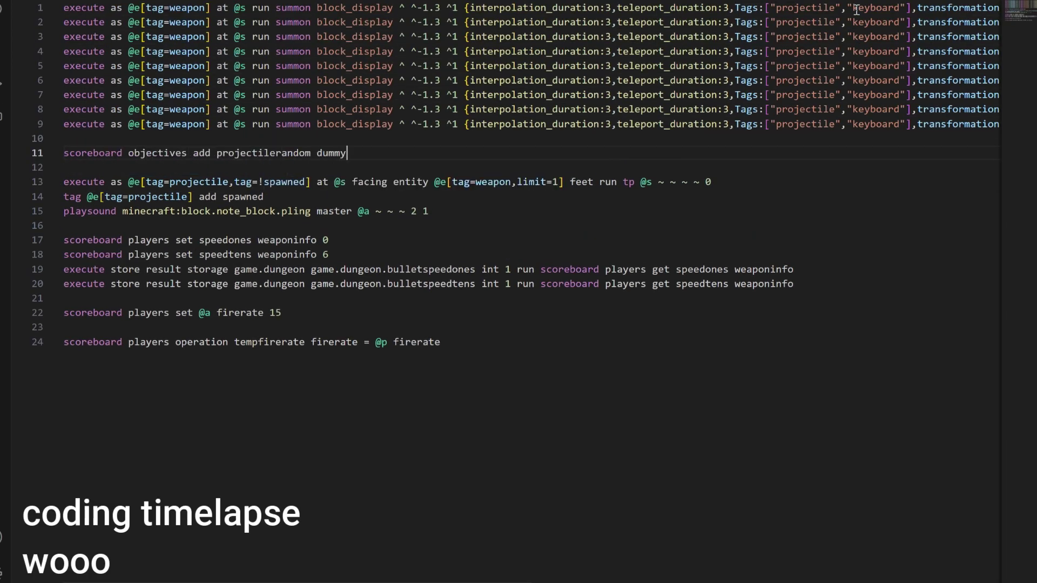
# - Add an execute command storing a random value of -10..10 in each unspawned projectile's projectilerandom score
pyautogui.press('Return')
pyautogui.write('execute as @e[tag=projectile,tag=!spawned')
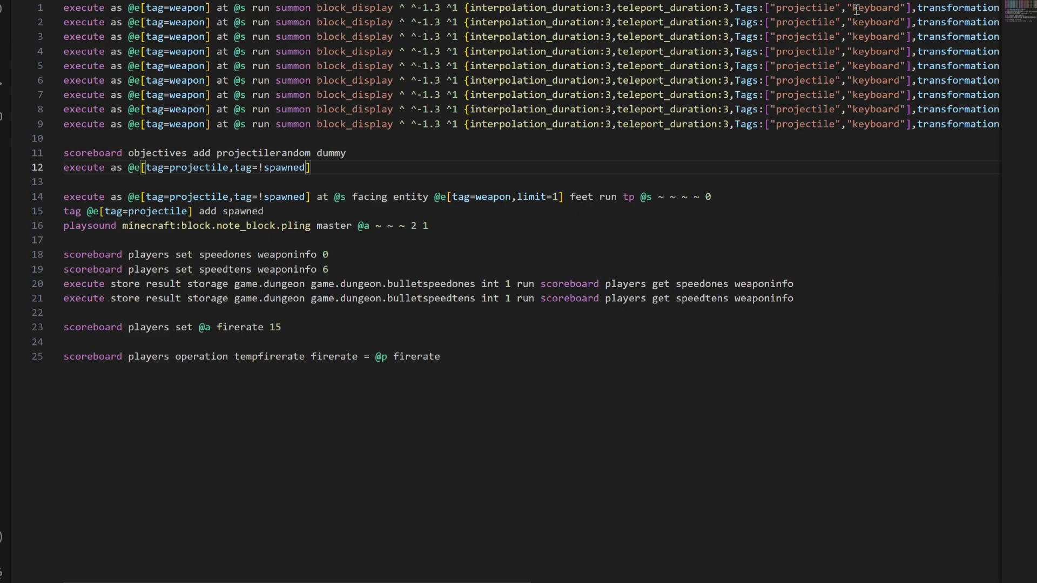
pyautogui.write('] at @s store result score @s projectilerandom run random value -10..10')
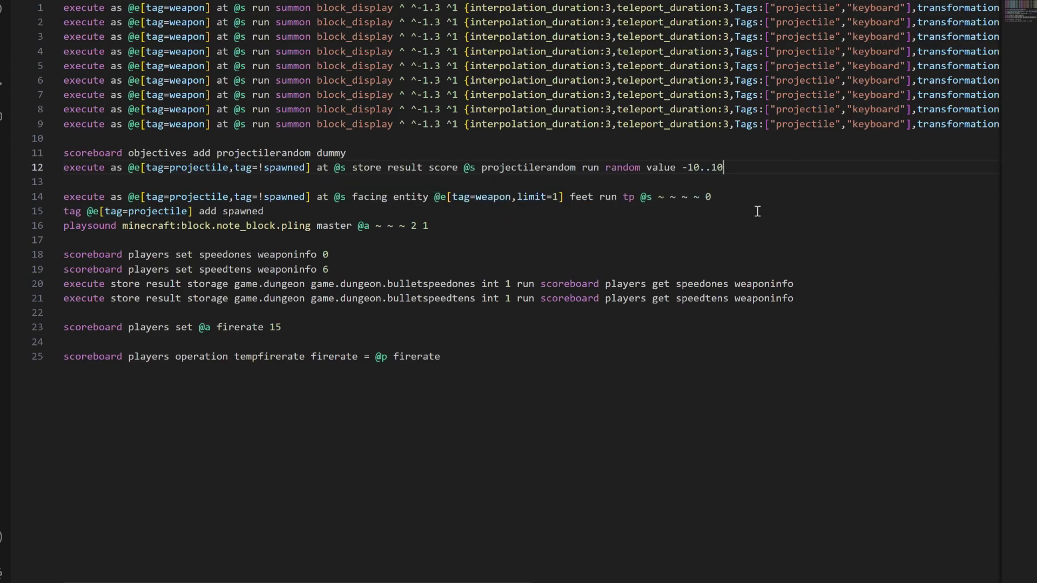
# - Below the facing command, add an unfinished execute line for unspawned projectiles whose projectilerandom score matches -10, ending in run
pyautogui.click(729, 196)
pyautogui.press('Return')
pyautogui.press('Return')
pyautogui.press('Return')
pyautogui.press('Return')
pyautogui.press('Up')
pyautogui.press('Up')
pyautogui.write('execute as @e[tag=projectile,tag=!spawned] at @s if score @s projectilerandom matches -10 run')
# - Copy the projectilerandom condition line and paste it below twenty times
pyautogui.tripleClick(170, 226)
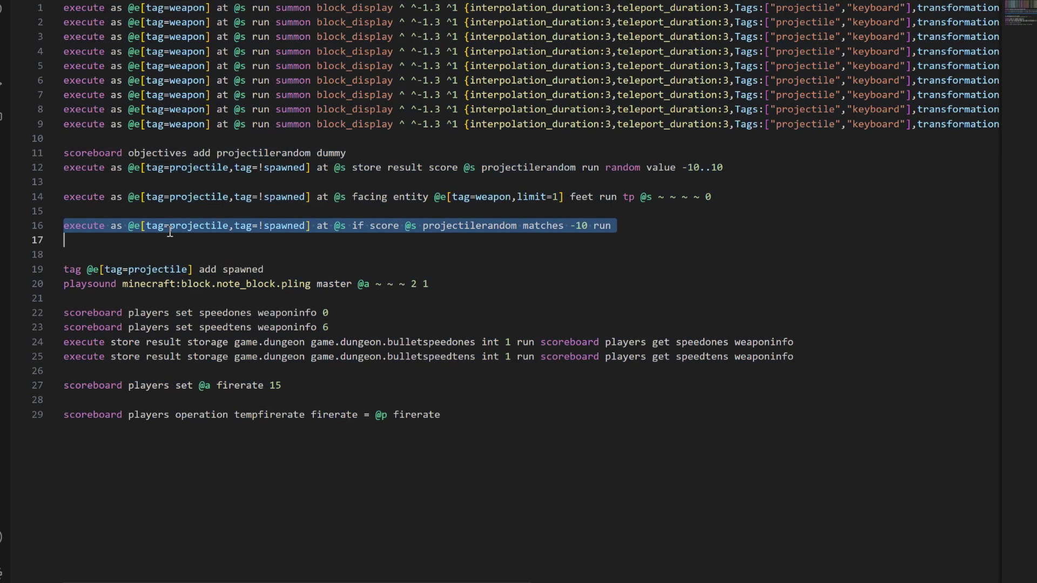
pyautogui.hotkey('ctrl', 'c')
pyautogui.hotkey('ctrl', 'v')
pyautogui.hotkey('ctrl', 'v')
pyautogui.hotkey('ctrl', 'v')
pyautogui.hotkey('ctrl', 'v')
pyautogui.hotkey('ctrl', 'v')
pyautogui.hotkey('ctrl', 'v')
pyautogui.hotkey('ctrl', 'v')
pyautogui.hotkey('ctrl', 'v')
pyautogui.hotkey('ctrl', 'v')
pyautogui.hotkey('ctrl', 'v')
pyautogui.hotkey('ctrl', 'v')
pyautogui.hotkey('ctrl', 'v')
pyautogui.hotkey('ctrl', 'v')
pyautogui.hotkey('ctrl', 'v')
pyautogui.hotkey('ctrl', 'v')
pyautogui.hotkey('ctrl', 'v')
pyautogui.hotkey('ctrl', 'v')
pyautogui.hotkey('ctrl', 'v')
pyautogui.hotkey('ctrl', 'v')
pyautogui.hotkey('ctrl', 'v')
# - Renumber the matched projectilerandom values in the copied lines consecutively from -9 to 10
pyautogui.click(587, 221)
pyautogui.press('BackSpace')
pyautogui.press('BackSpace')
pyautogui.write('9')
pyautogui.press('Down')
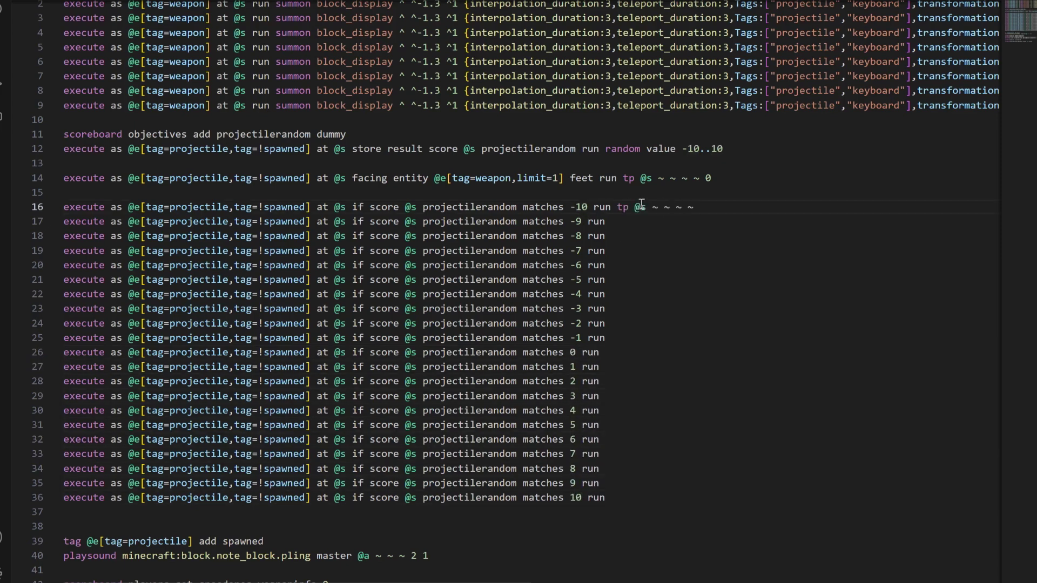
# - Append the command tp @s ~ ~ ~ ~-10 0 to every projectilerandom condition line
pyautogui.press('Down')
pyautogui.press('End')
pyautogui.hotkey('ctrl', 'v')
pyautogui.press('Down')
pyautogui.press('End')
pyautogui.hotkey('ctrl', 'v')
pyautogui.press('Down')
pyautogui.press('End')
pyautogui.hotkey('ctrl', 'v')
pyautogui.press('Down')
pyautogui.press('End')
pyautogui.hotkey('ctrl', 'v')
pyautogui.press('Down')
pyautogui.press('End')
pyautogui.hotkey('ctrl', 'v')
pyautogui.press('Down')
pyautogui.press('End')
pyautogui.hotkey('ctrl', 'v')
pyautogui.press('Down')
pyautogui.press('End')
pyautogui.hotkey('ctrl', 'v')
pyautogui.press('Down')
pyautogui.press('End')
pyautogui.hotkey('ctrl', 'v')
pyautogui.press('Down')
pyautogui.press('End')
pyautogui.hotkey('ctrl', 'v')
pyautogui.press('Down')
pyautogui.press('End')
pyautogui.hotkey('ctrl', 'v')
pyautogui.press('Down')
pyautogui.press('End')
pyautogui.hotkey('ctrl', 'v')
pyautogui.press('Down')
pyautogui.press('End')
pyautogui.hotkey('ctrl', 'v')
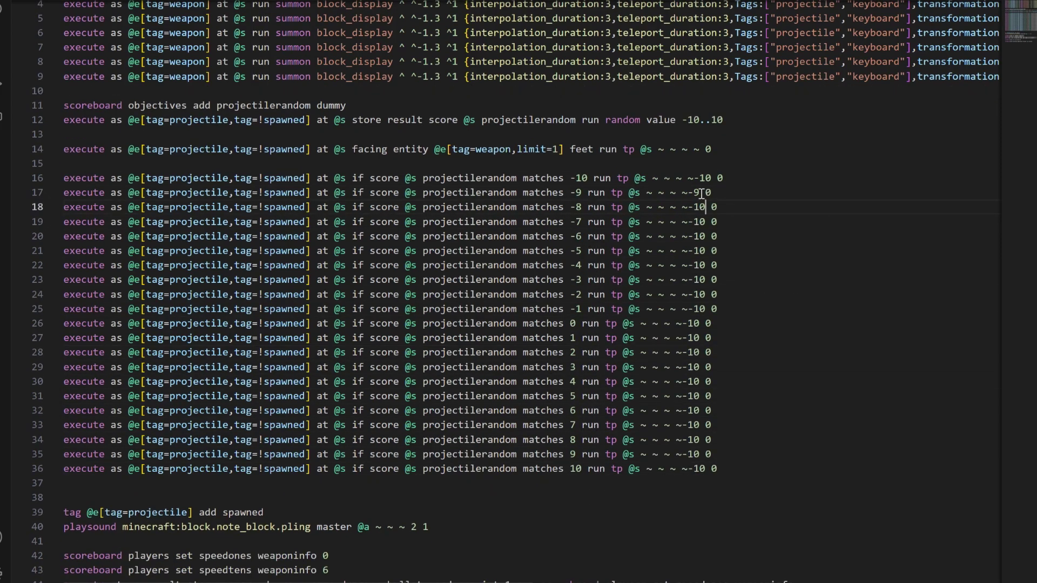
# - Set each line's teleport rotation offset to its matched score value and delete the line for score 0
pyautogui.press('Down')
pyautogui.hotkey('ctrl', 'shift', 'k')
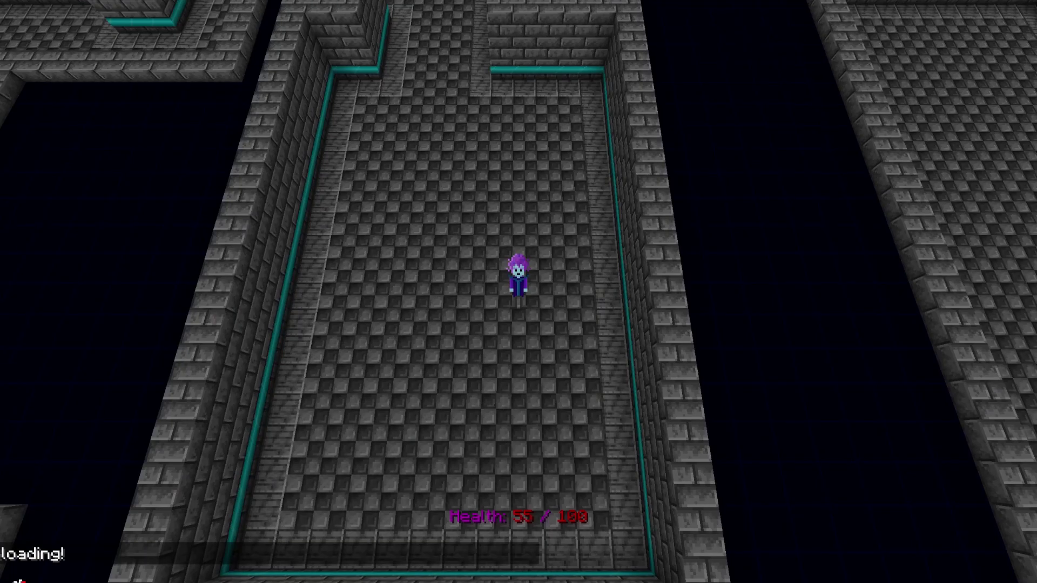
pyautogui.press('w')
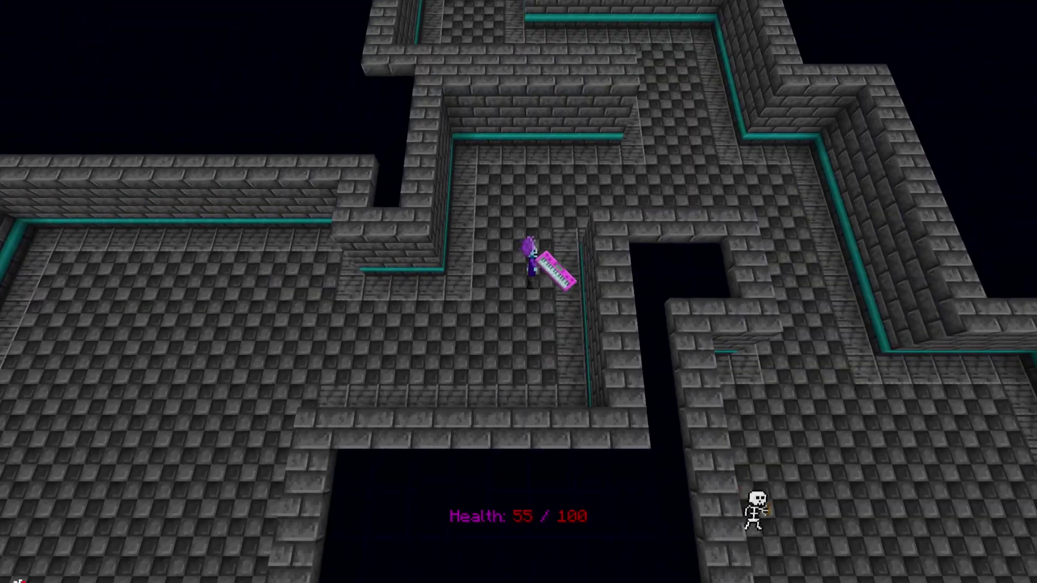
pyautogui.press('w')
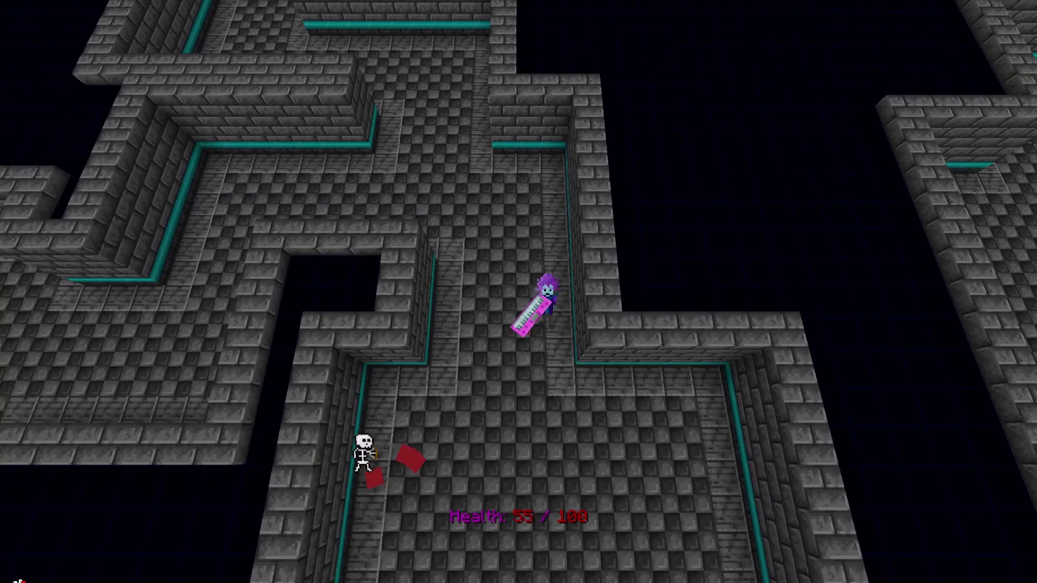
pyautogui.press('s')
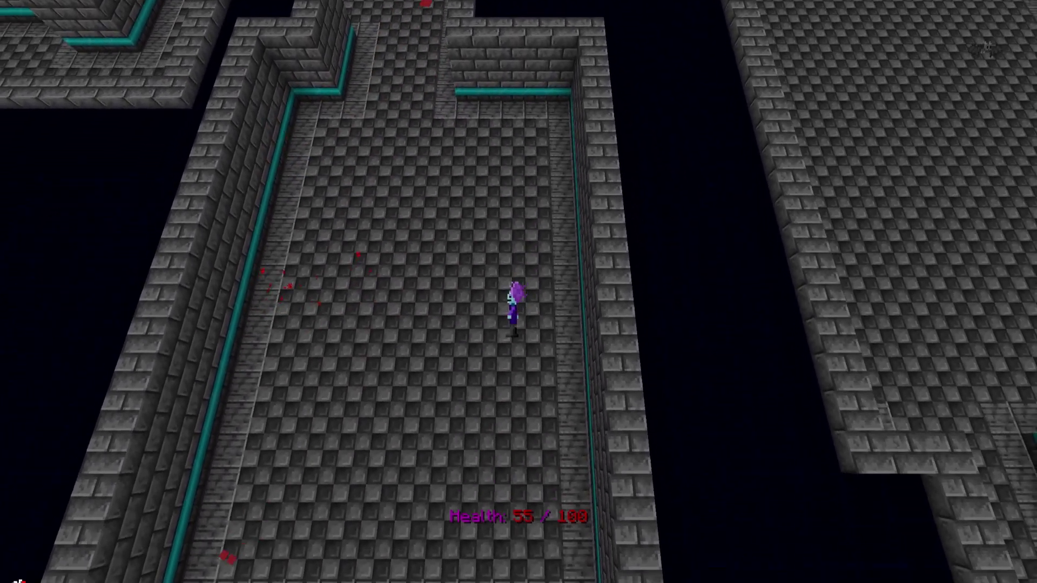
pyautogui.press('s')
pyautogui.press('t')
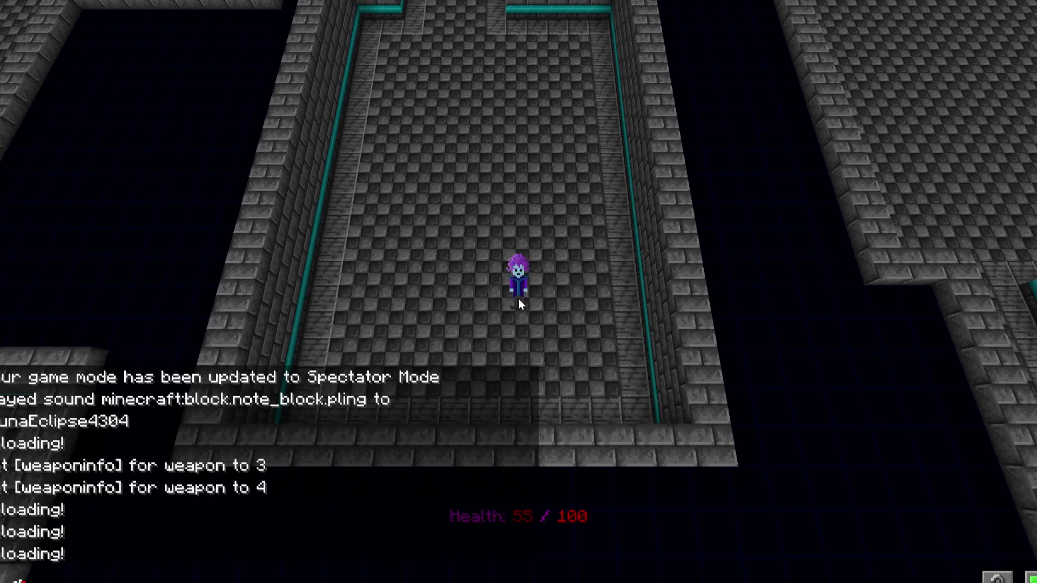
pyautogui.press('Escape')
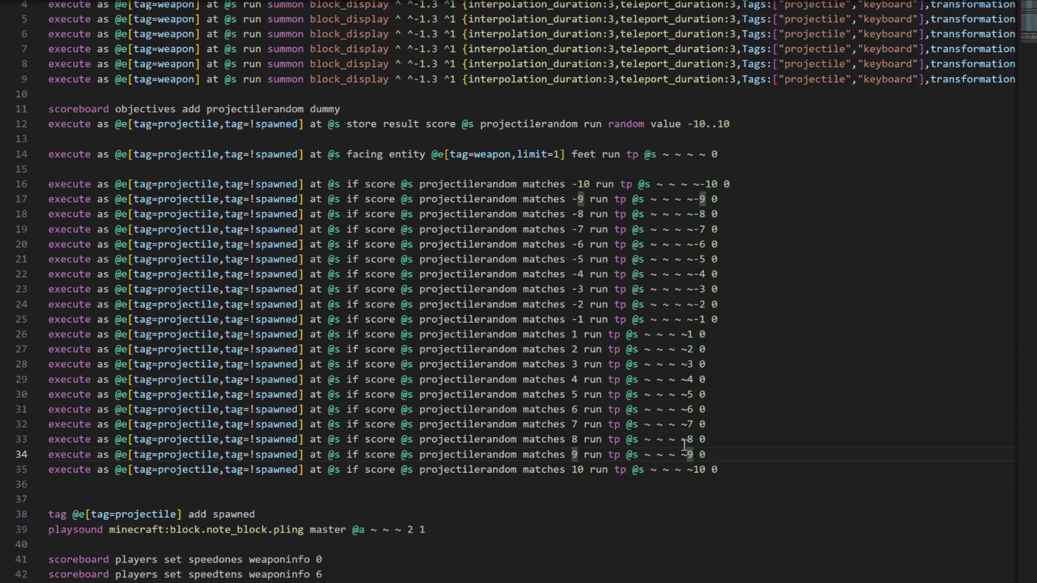
# - Switch to Minecraft and fire the keyboard weapon around the fenced amethyst crystal room to test the projectile spread
pyautogui.moveTo(724, 469); pyautogui.dragTo(594, 470)
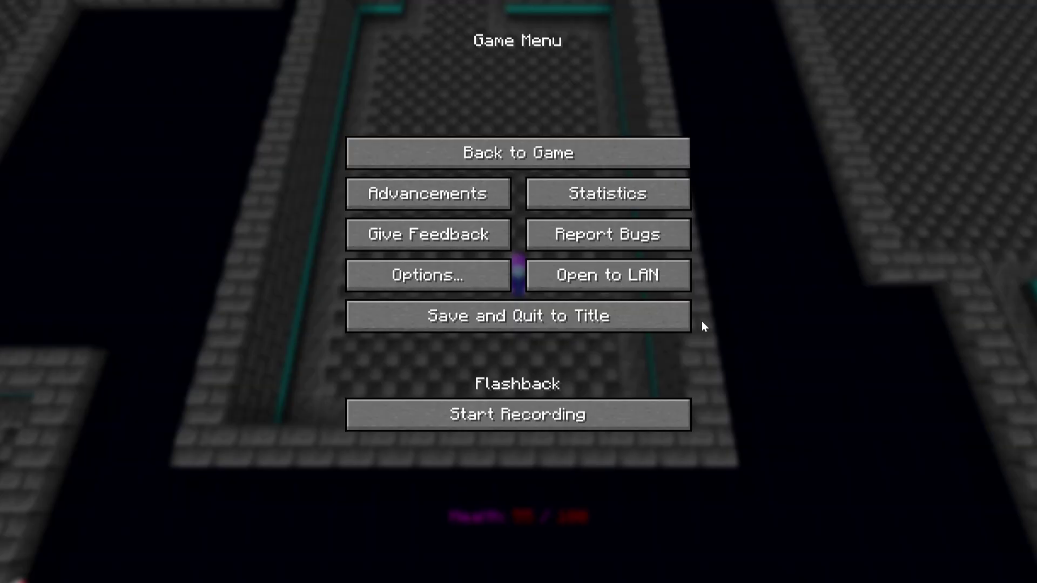
pyautogui.press('Escape')
pyautogui.press('w')
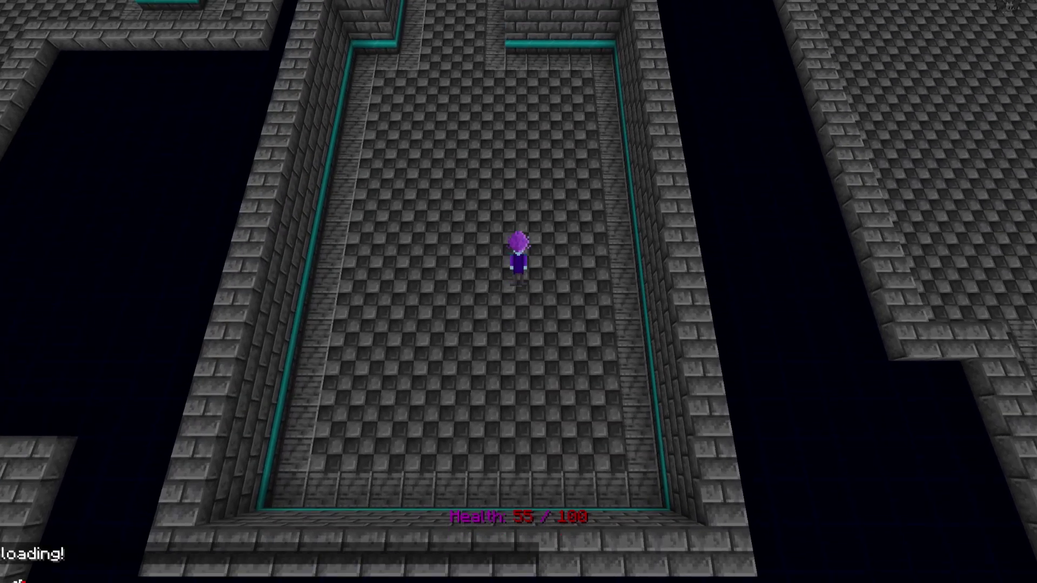
pyautogui.scroll(-5, 519, 291)
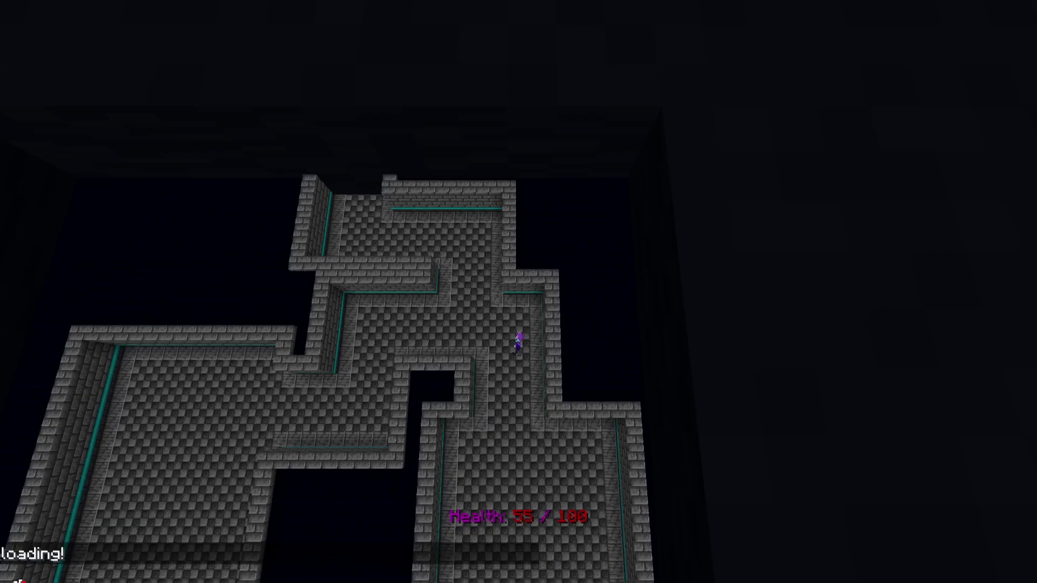
pyautogui.press('w')
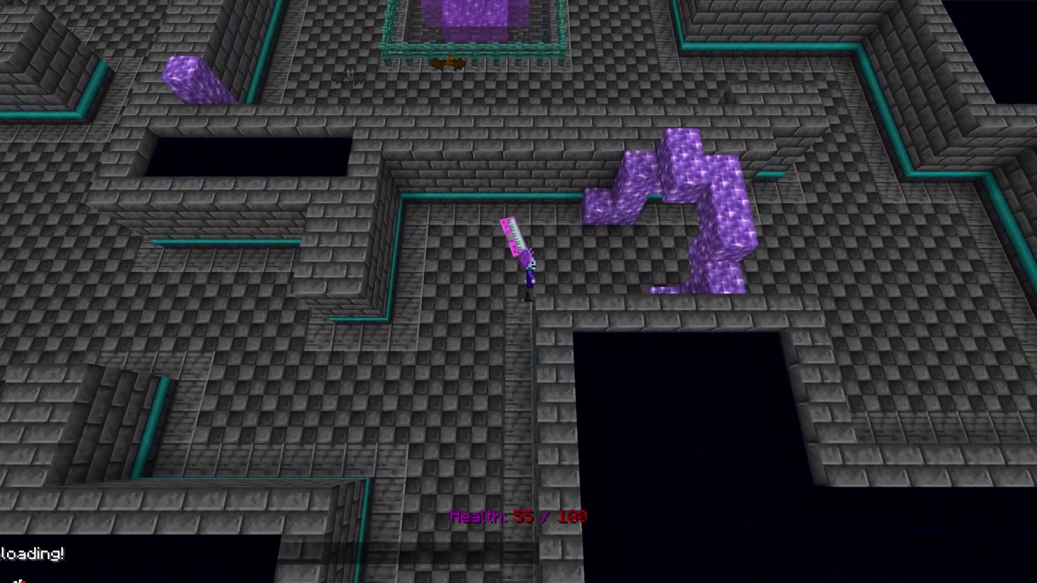
pyautogui.press('d')
pyautogui.press('w')
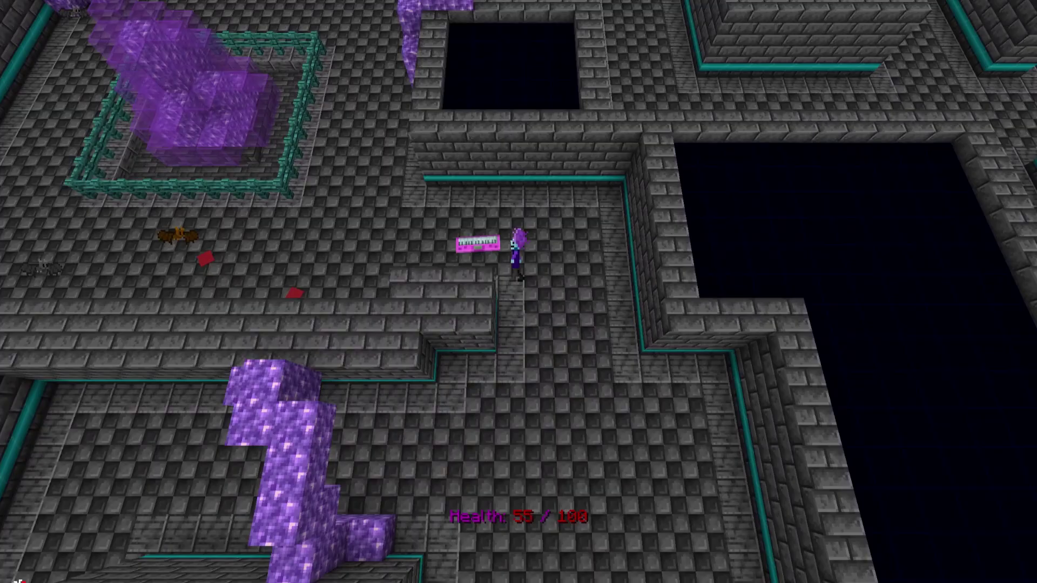
pyautogui.press('s')
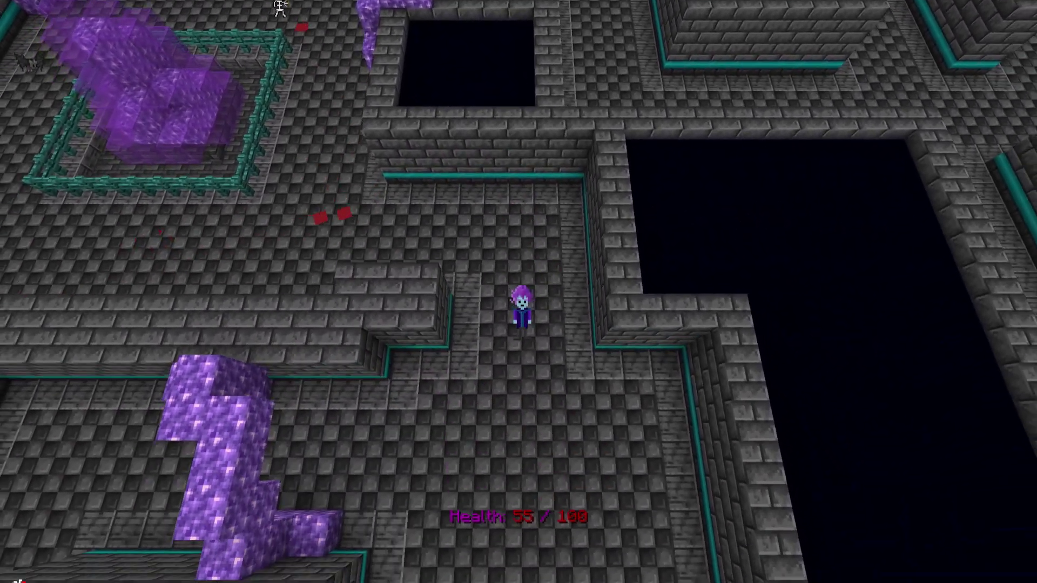
pyautogui.press('a')
pyautogui.press('a')
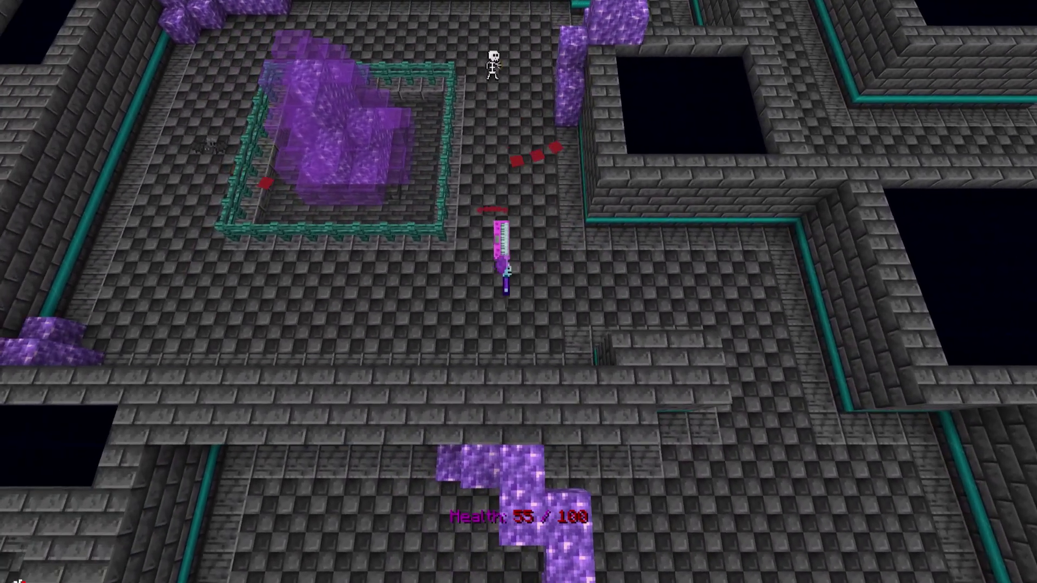
# - Move to the plain checkered rooms and fire the keyboard weapon at the skeleton to check the spread angles again
pyautogui.press('s')
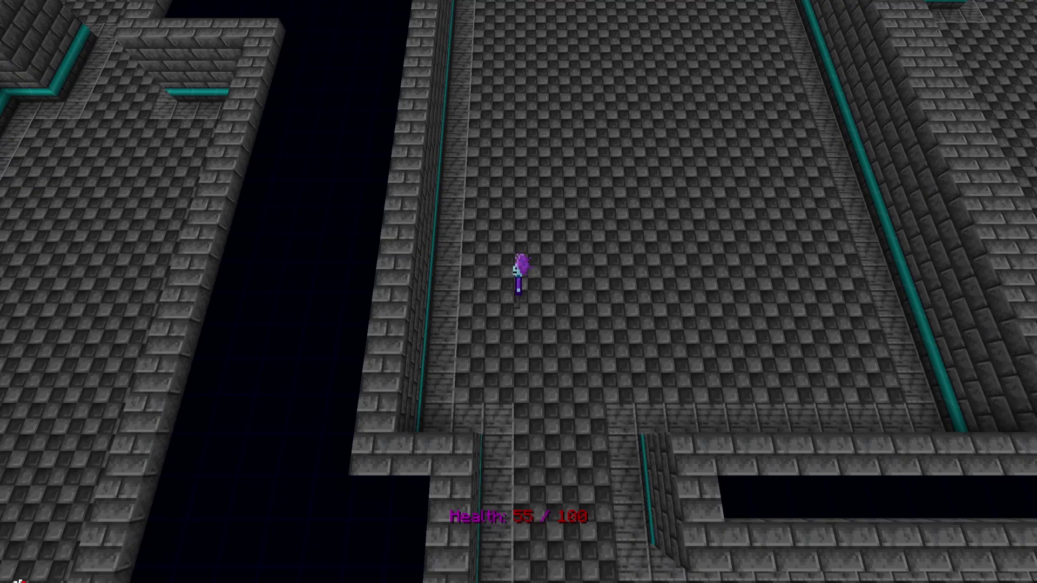
pyautogui.press('s')
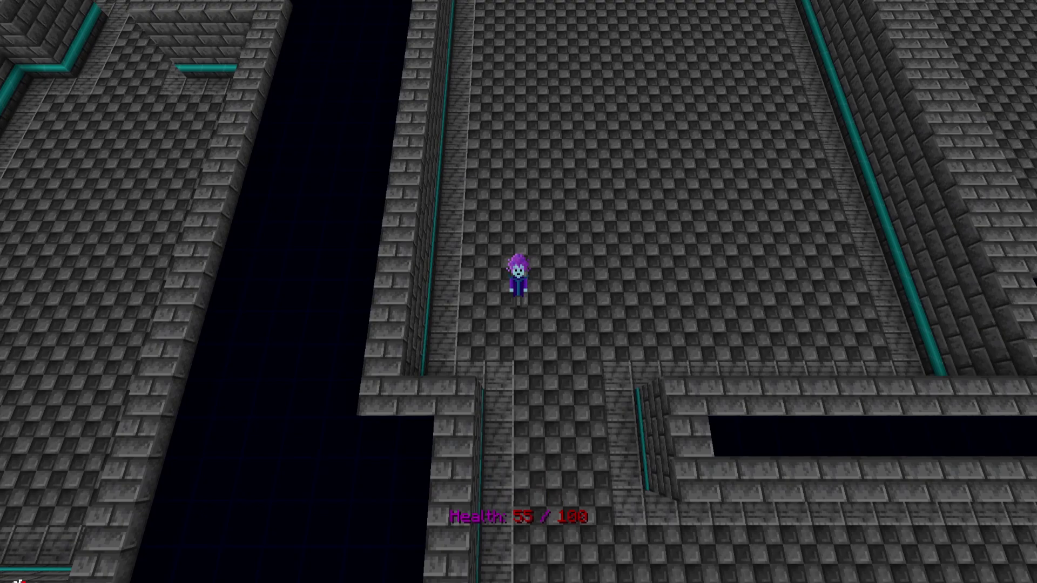
pyautogui.press('s')
pyautogui.press('d')
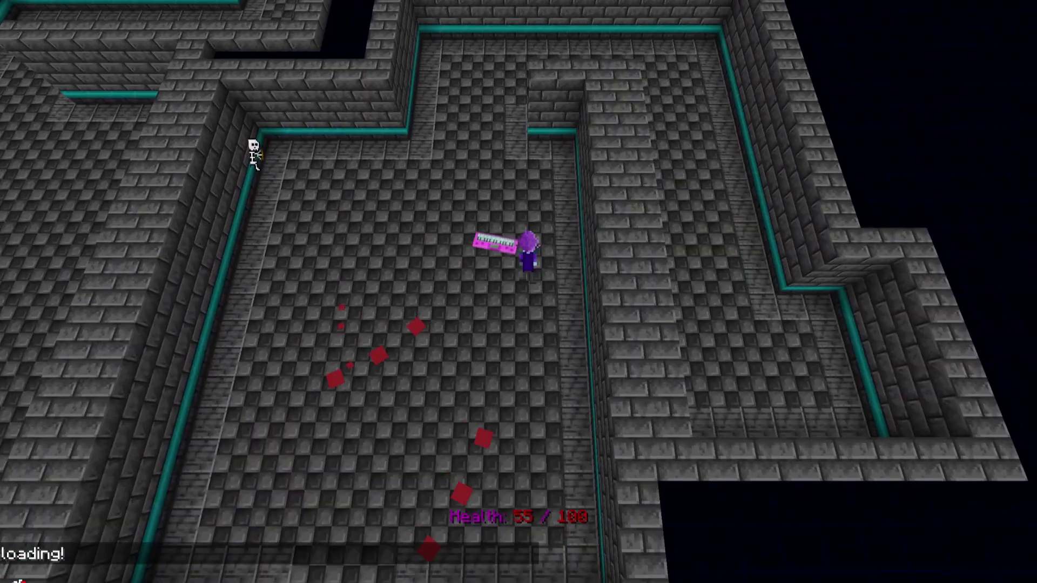
pyautogui.press('w')
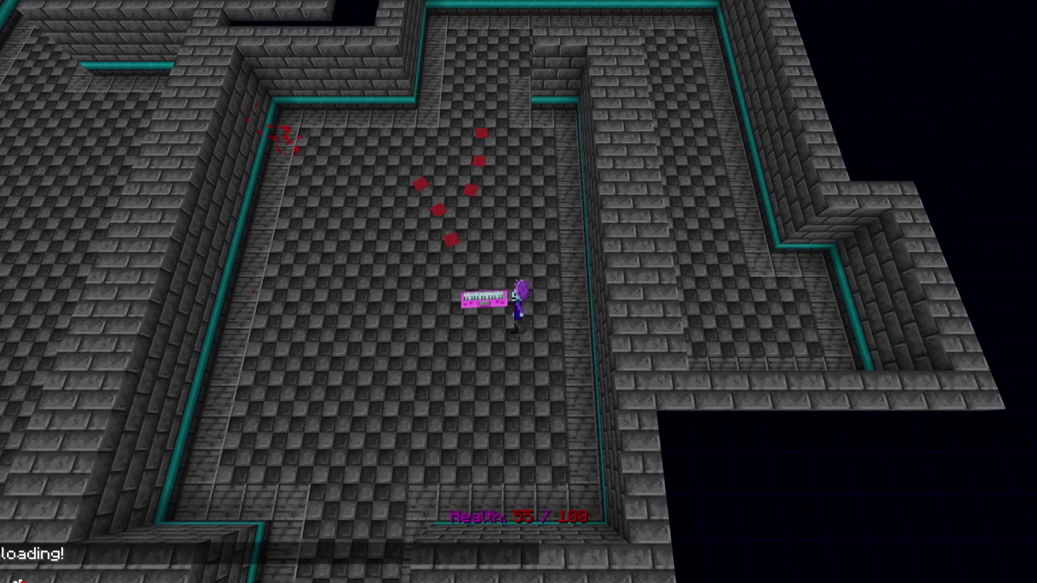
pyautogui.press('s')
pyautogui.press('d')
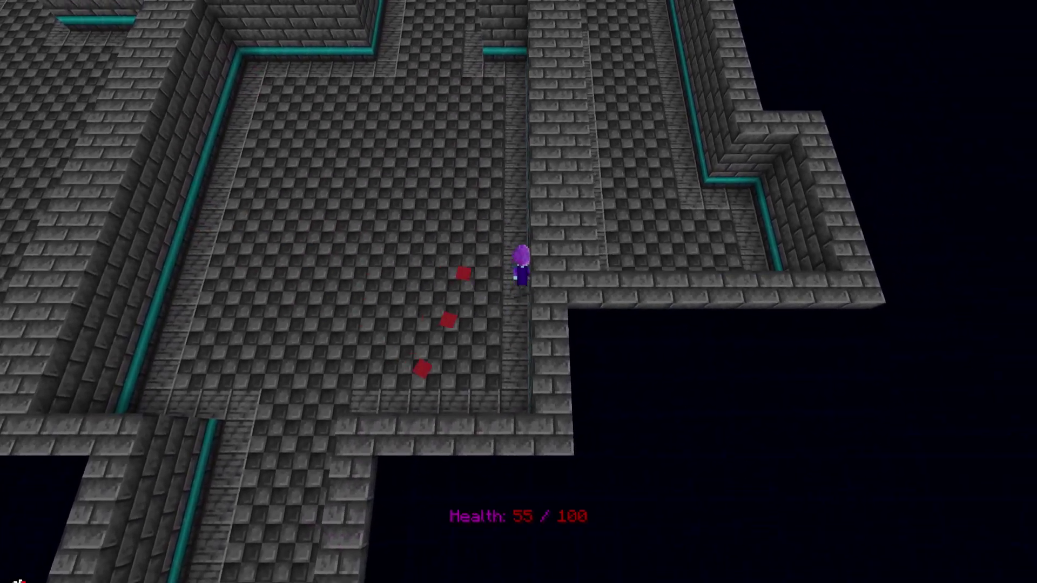
pyautogui.press('w')
pyautogui.press('a')
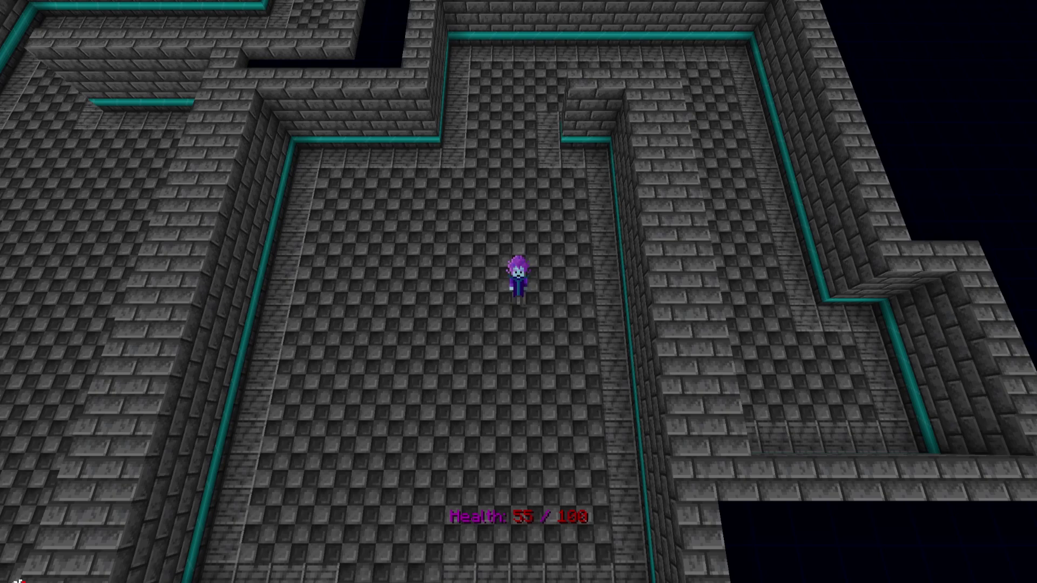
pyautogui.press('s')
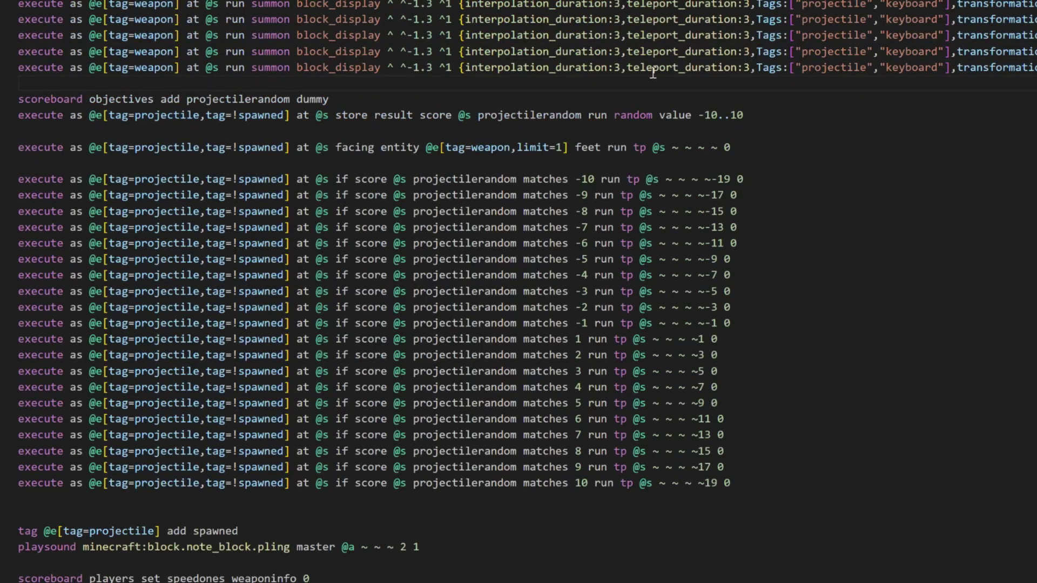
# - Below the rotation lines, add a scoreboard players set @s command for unspawned projectiles and, above it, a dummy objective named projectiletimer
pyautogui.scroll(-3, 518, 291)
pyautogui.write('execute as @e[tag=projectile,tag=!spawned] at @s')
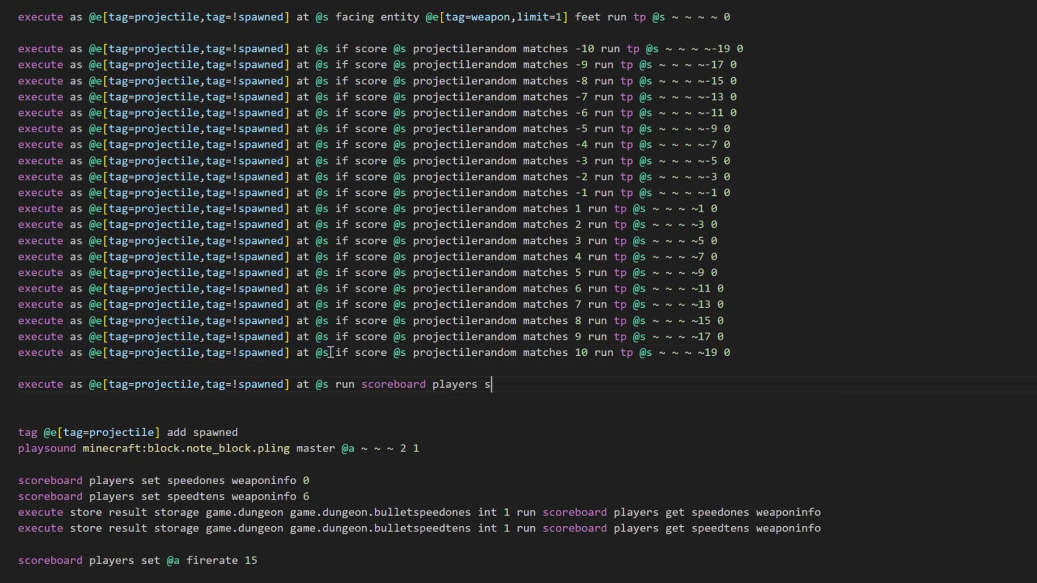
pyautogui.write('et @s')
pyautogui.scroll(2, 331, 352)
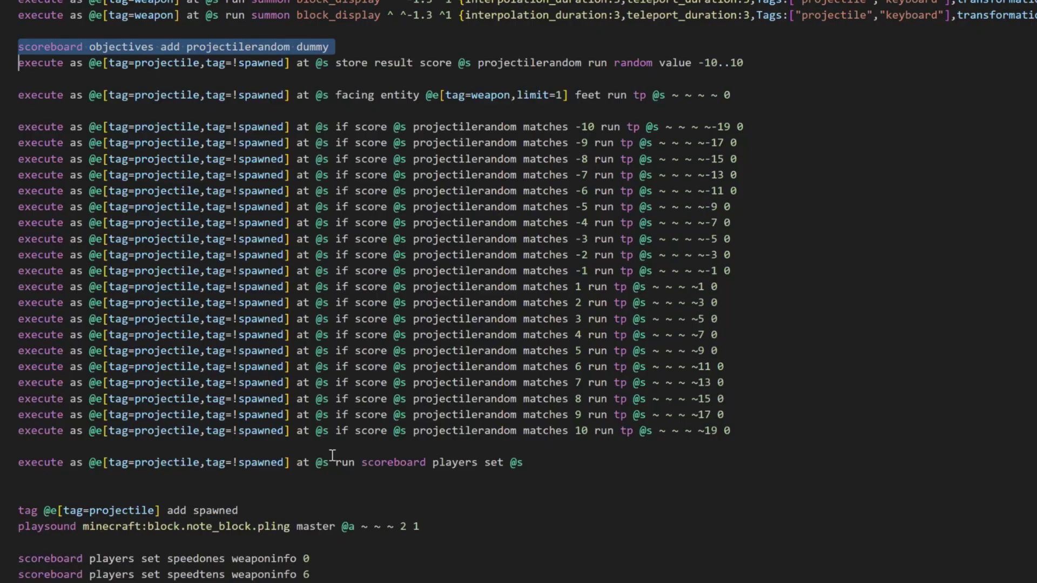
pyautogui.press('Return')
pyautogui.write('scoreboard objectives add projectileinfo dummy')
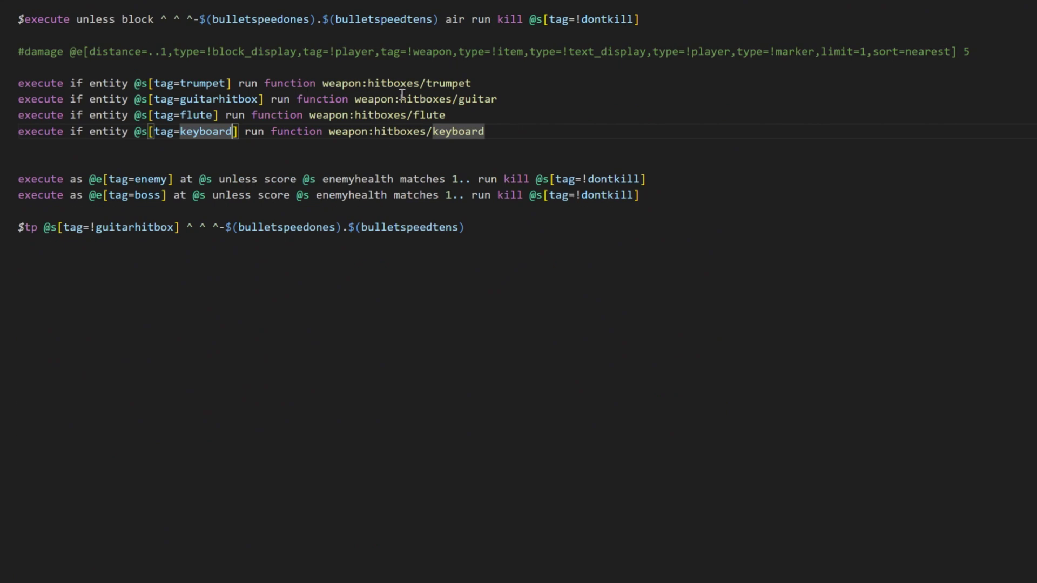
# - In the projectile movement function, start a new execute command below the boss enemyhealth check
pyautogui.click(660, 195)
pyautogui.press('Return')
pyautogui.write('execute')
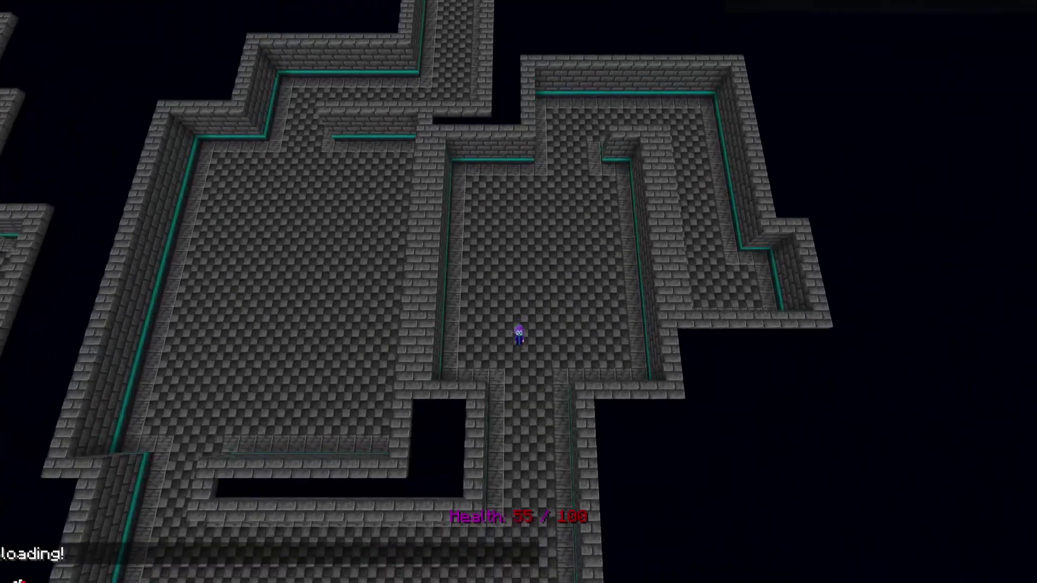
# - Walk through the dungeon's corridors and rooms in Minecraft towards the amethyst crystal room to find enemies
pyautogui.press('s')
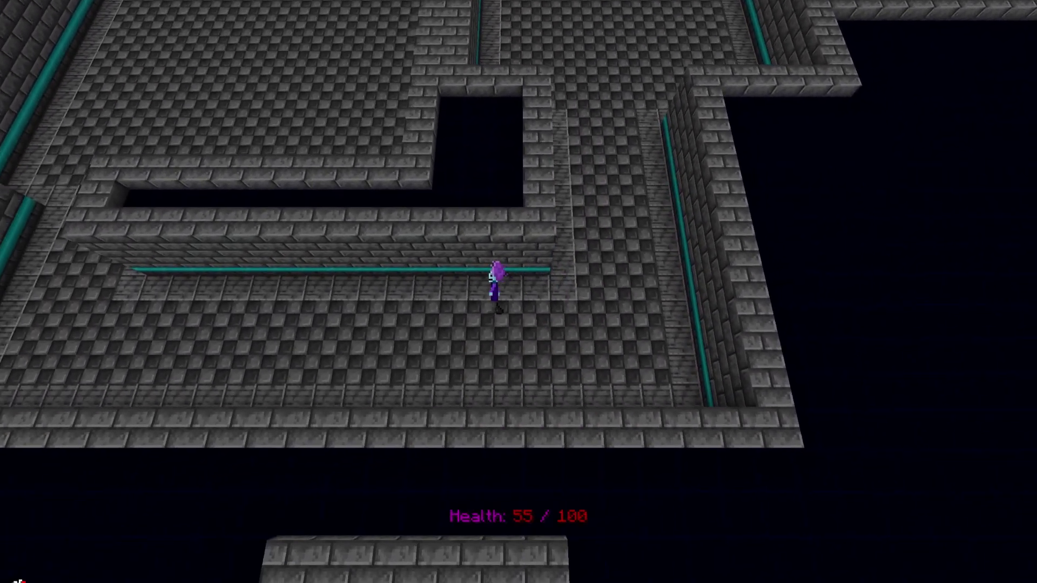
pyautogui.press('a')
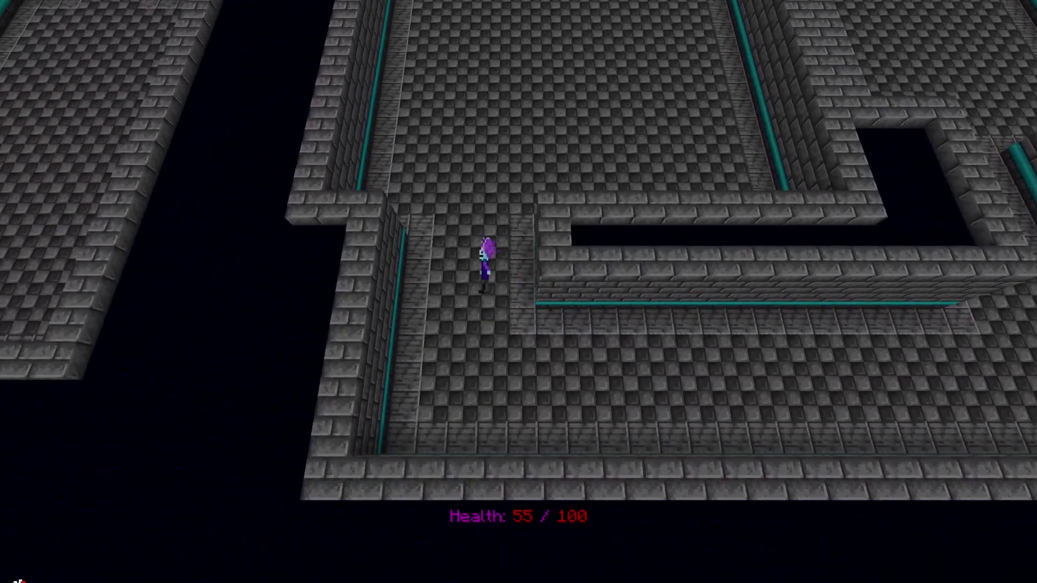
pyautogui.press('w')
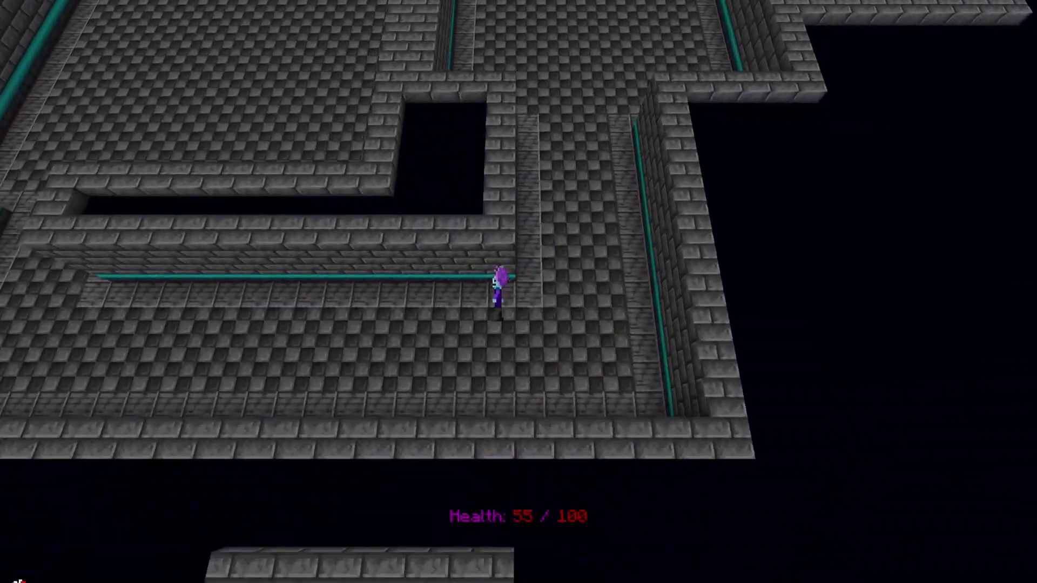
pyautogui.press('w')
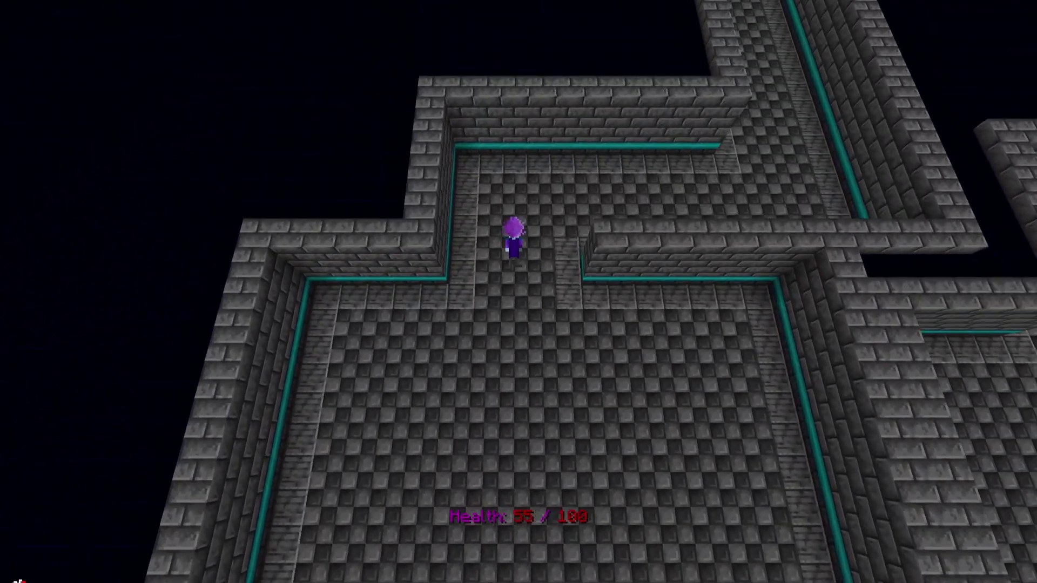
pyautogui.press('w')
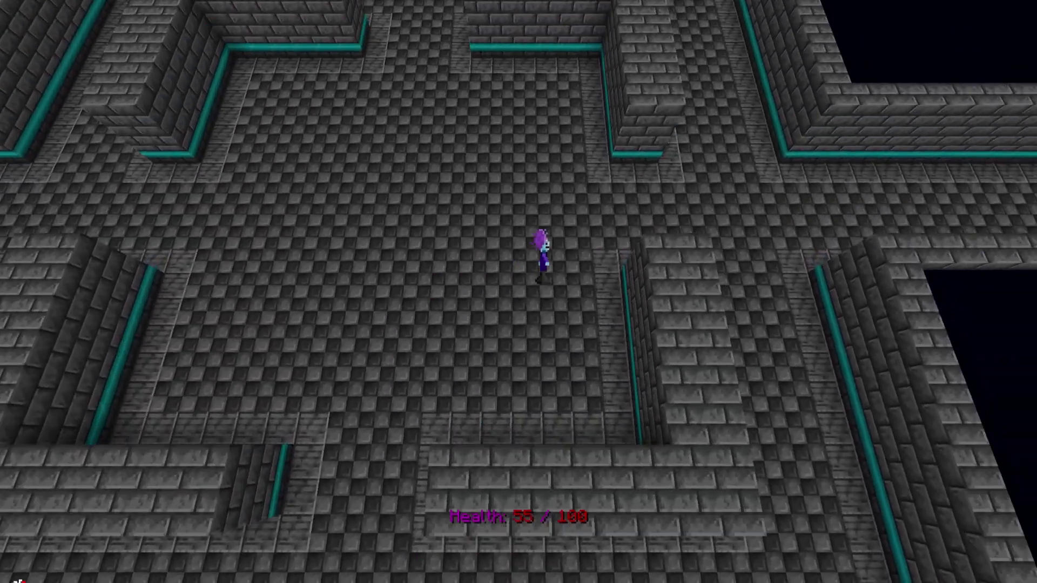
pyautogui.press('w')
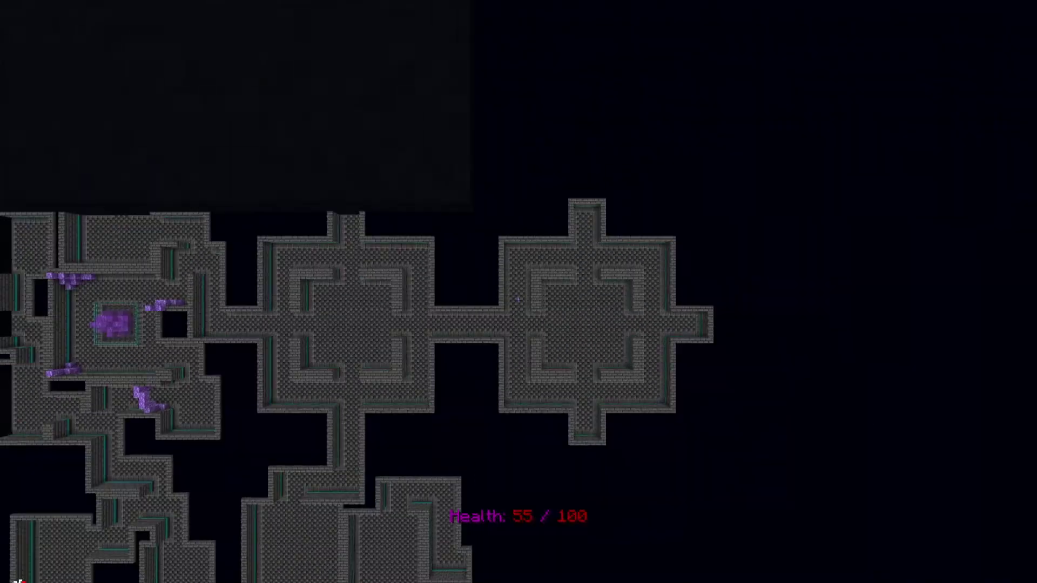
pyautogui.press('w')
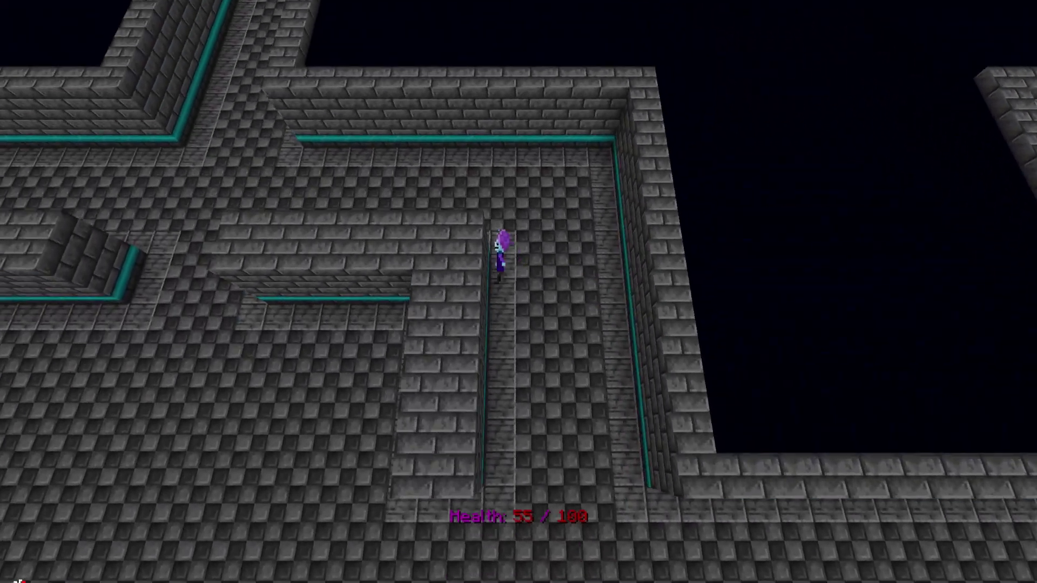
pyautogui.press('w')
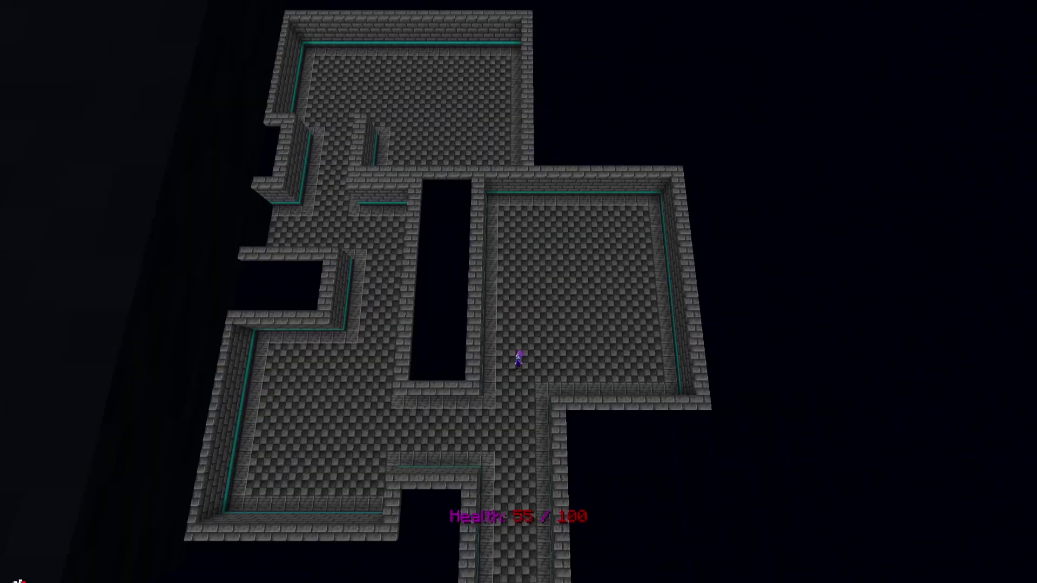
pyautogui.press('w')
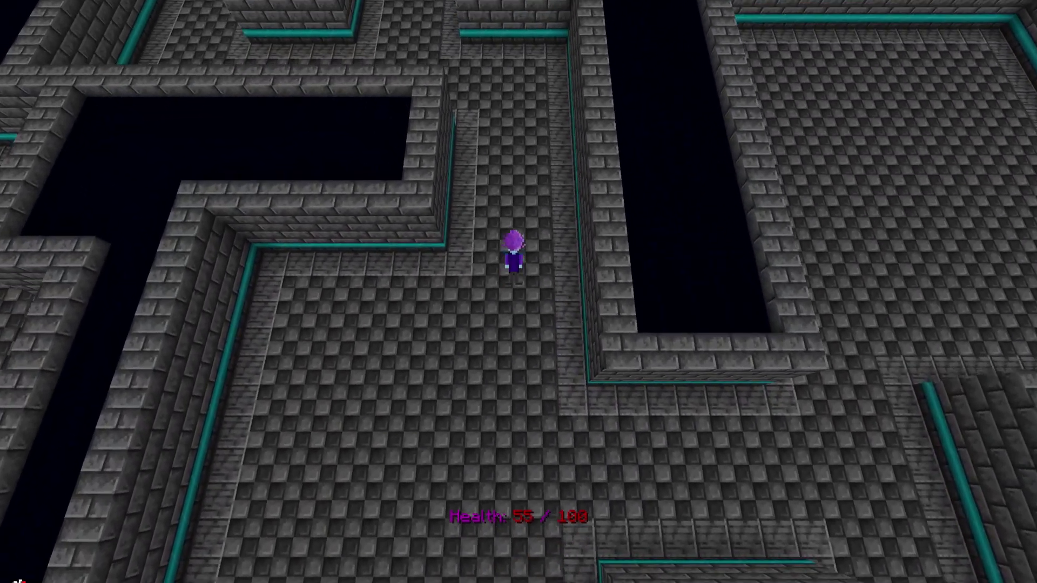
pyautogui.press('w')
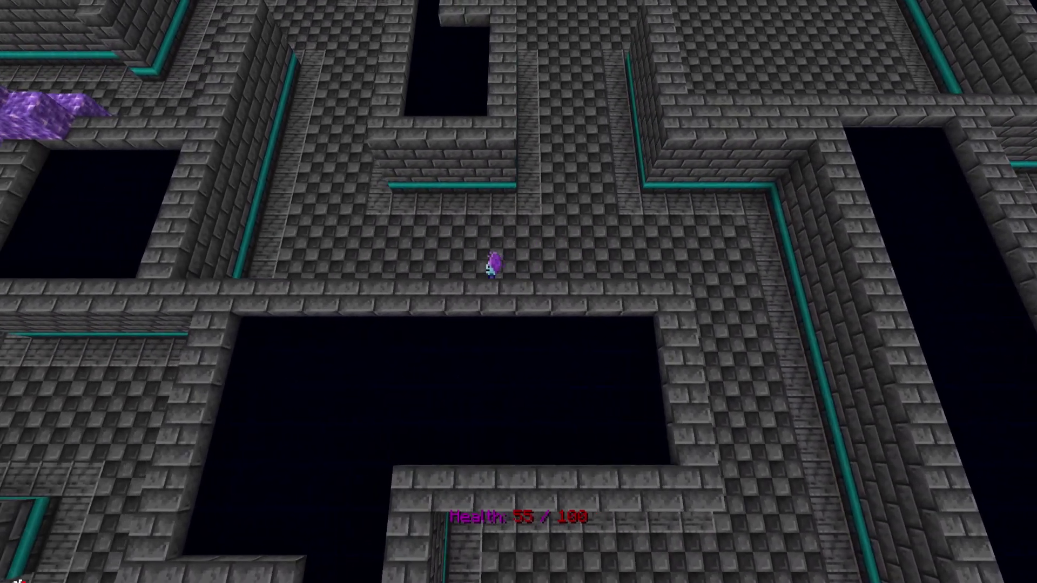
# - Fire the keyboard weapon near the skeleton beside the crystal room to test the projectile timer, and pause the game
pyautogui.press('w')
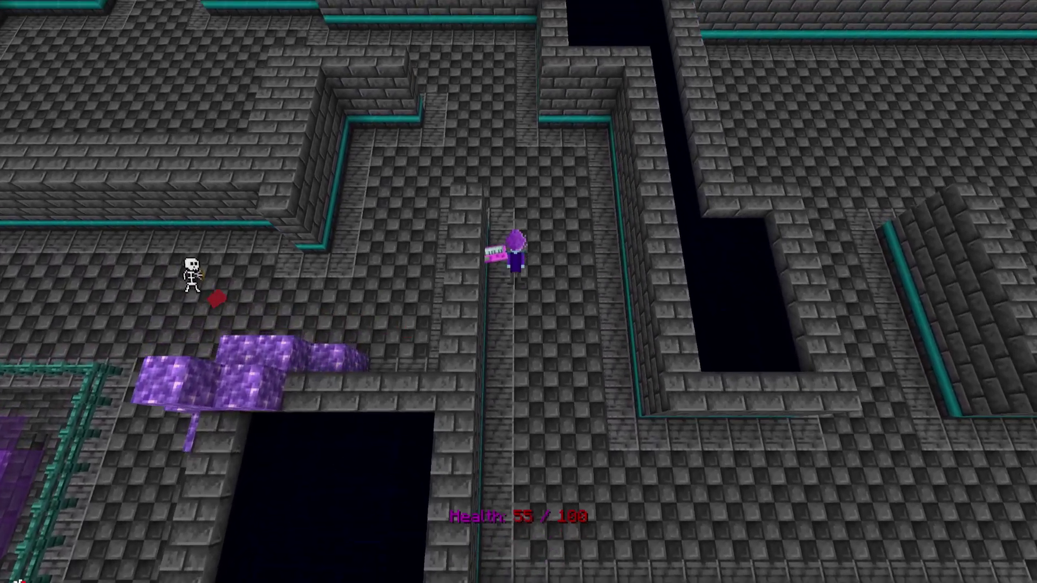
pyautogui.press('w')
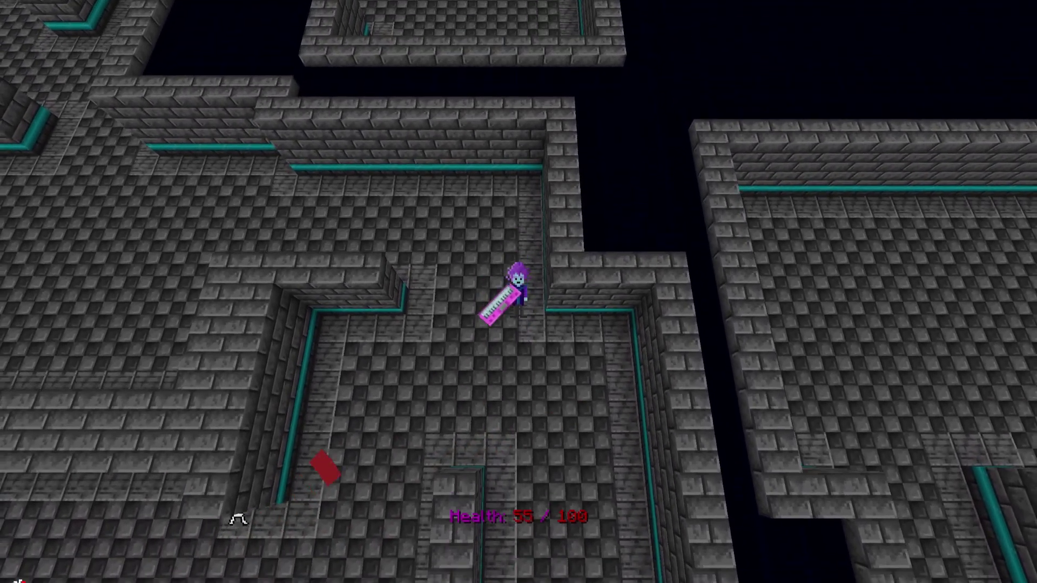
pyautogui.press('s')
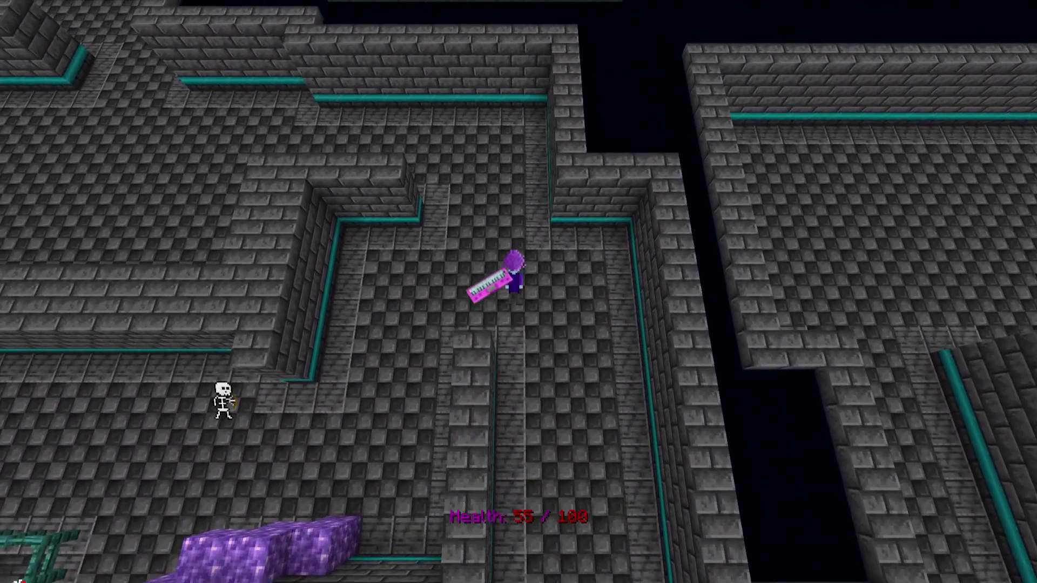
pyautogui.press('w')
pyautogui.press('s')
pyautogui.press('d')
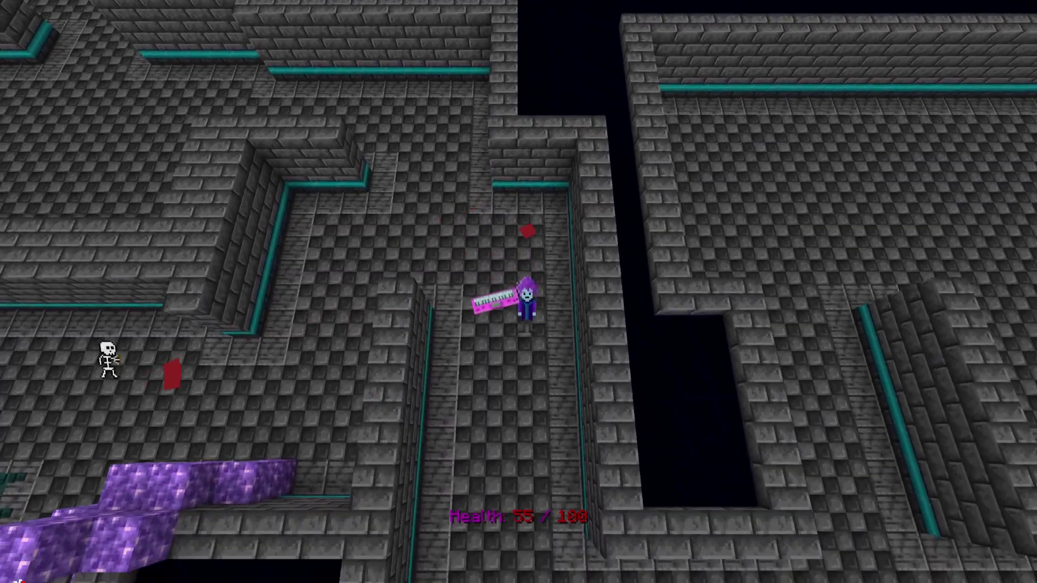
pyautogui.press('Escape')
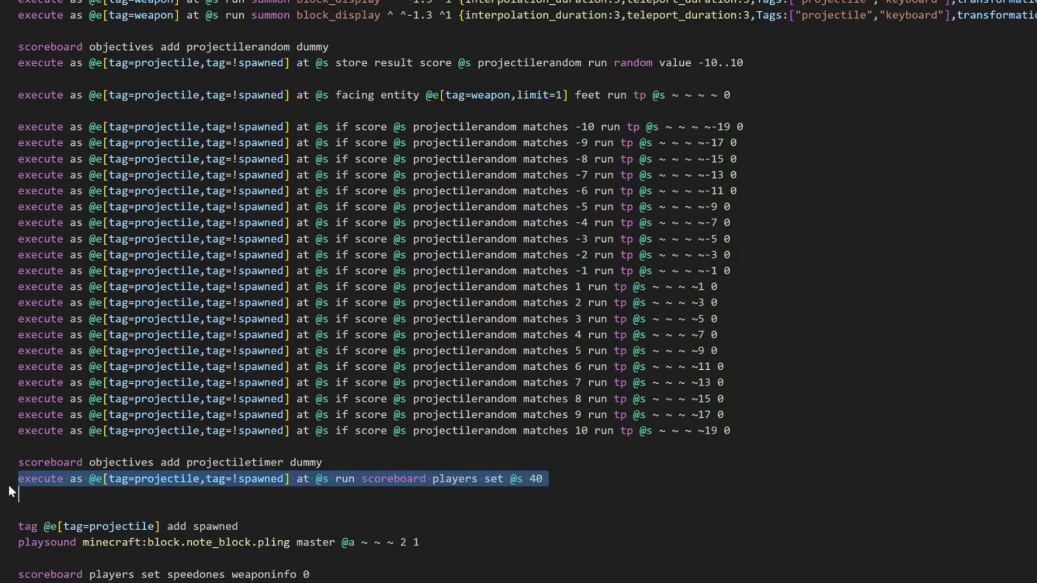
# - Select the projectile timer's set command in the keyboard function and open flute.mcfunction from the projectiles folder
pyautogui.moveTo(585, 479); pyautogui.dragTo(63, 478)
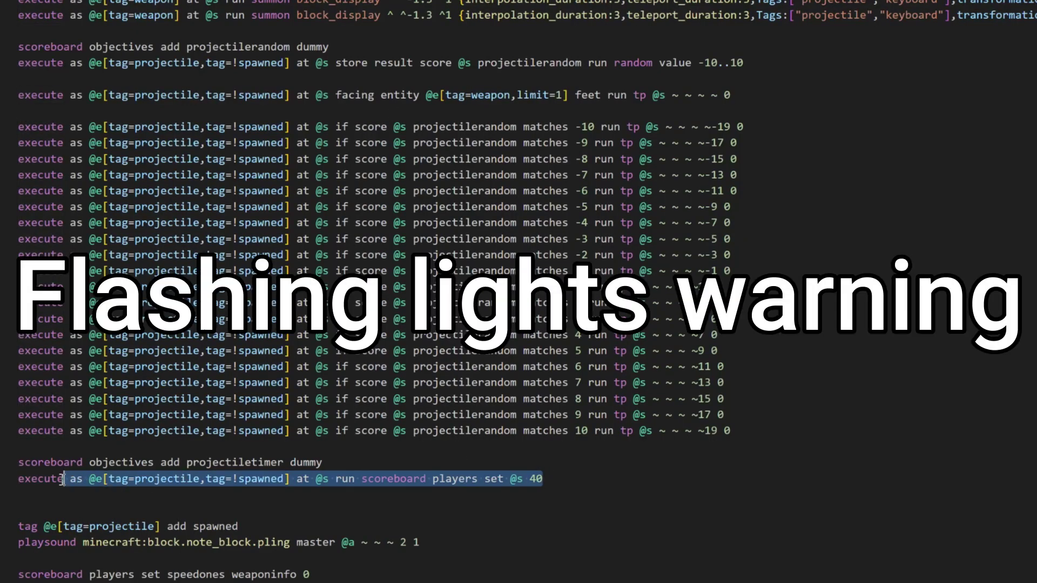
pyautogui.hotkey('alt', 'Tab')
pyautogui.click(752, 324)
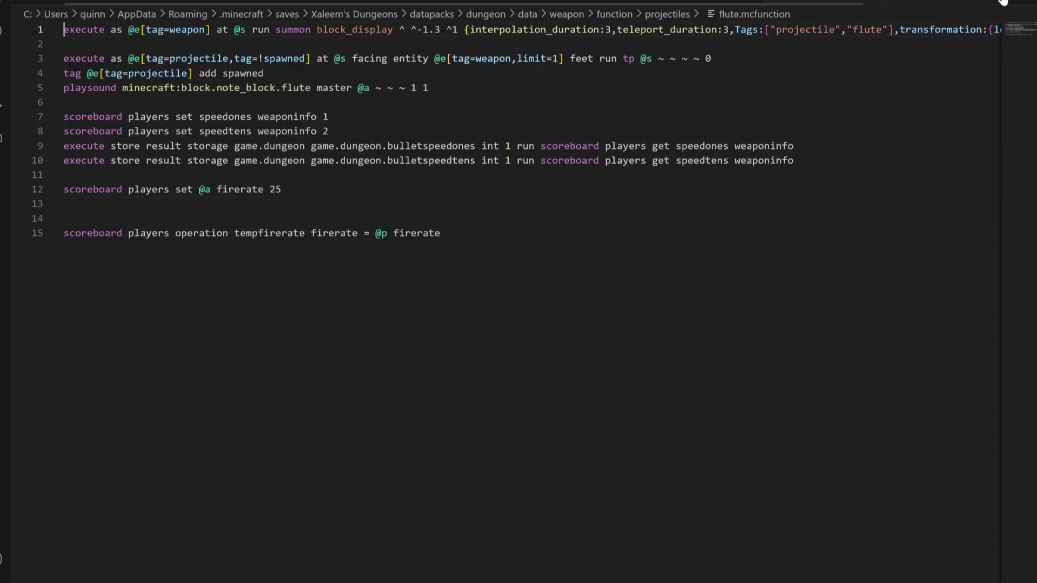
# - Start a say command in flute.mcfunction and give the projectileinfo objective in keyboard.mcfunction the dummy criterion
pyautogui.write('say')
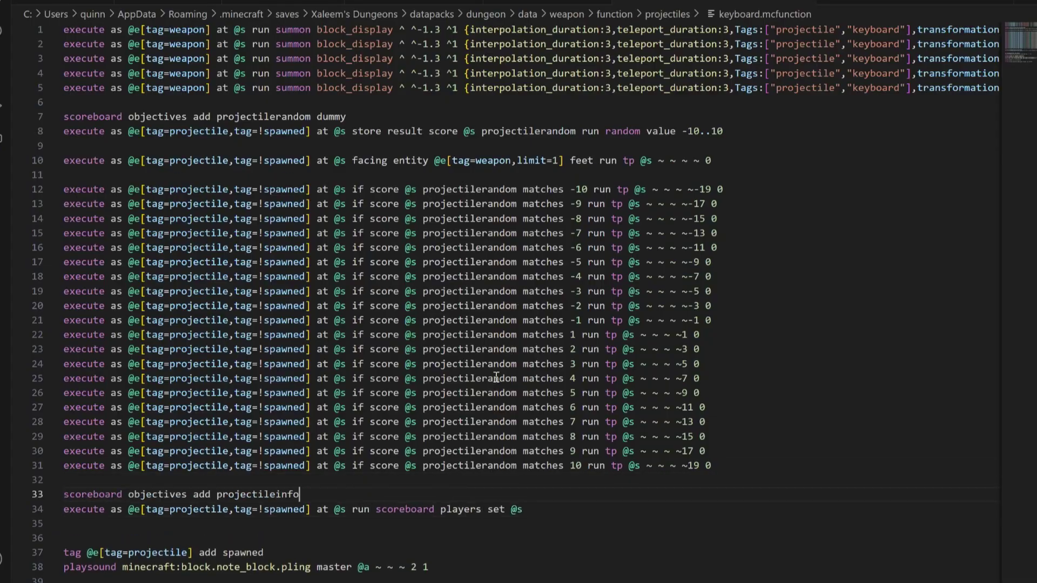
pyautogui.write('dummy')
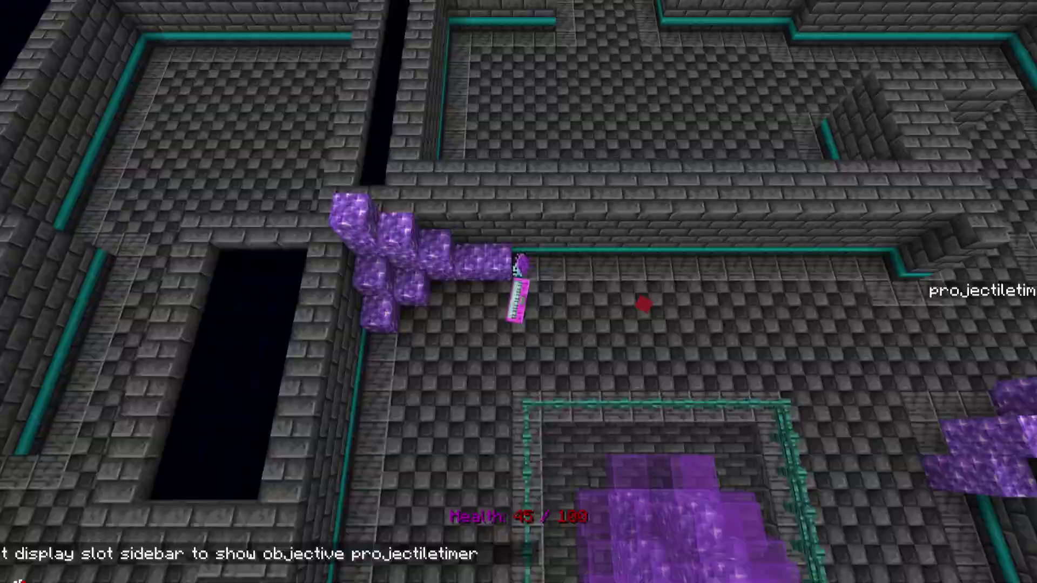
# - Walk through the rooms around the amethyst crystal room and fire the keyboard weapon to check the projectiletimer sidebar
pyautogui.press('Escape')
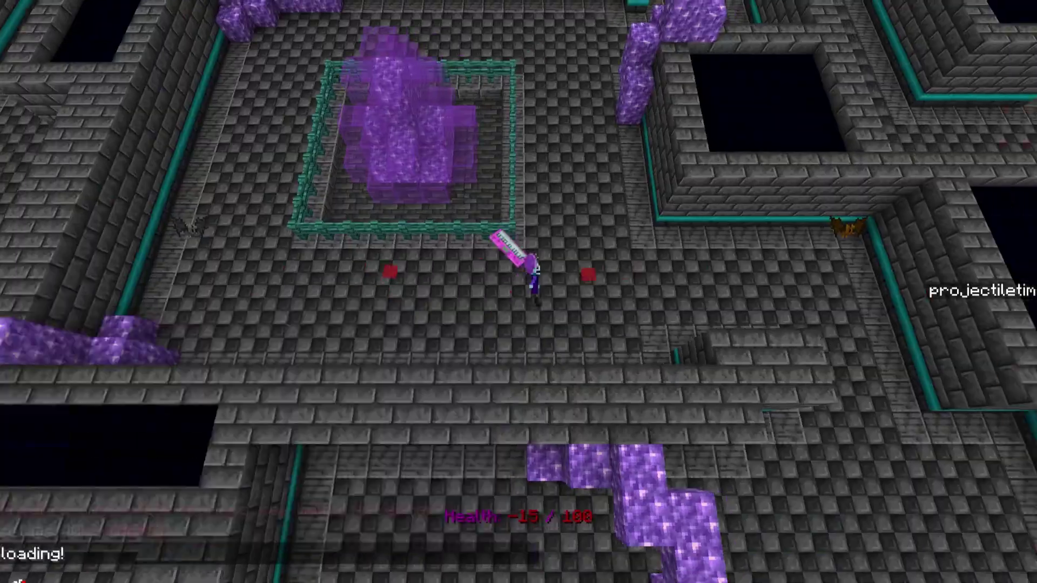
pyautogui.press('Escape')
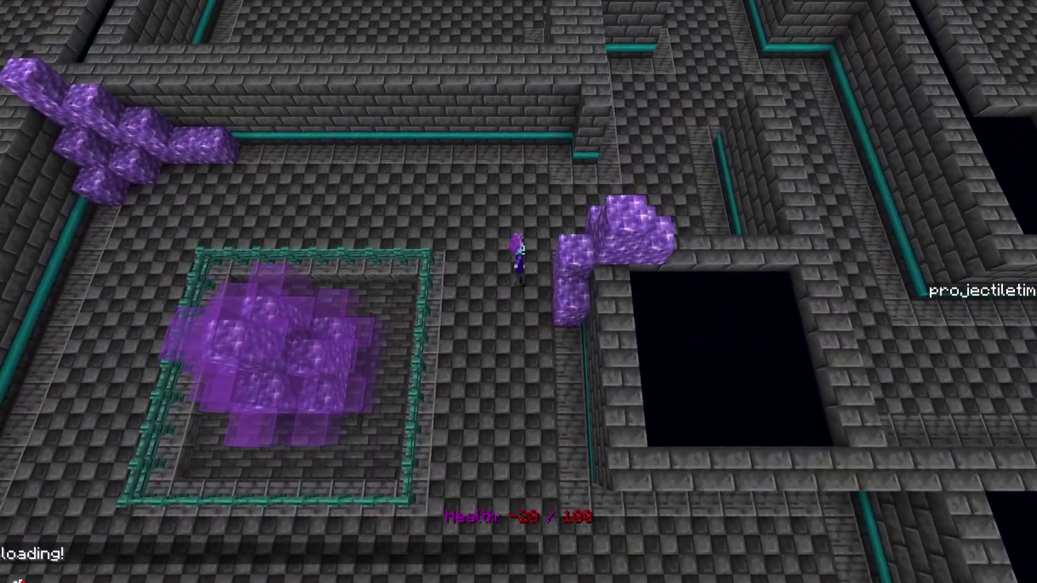
pyautogui.press('w')
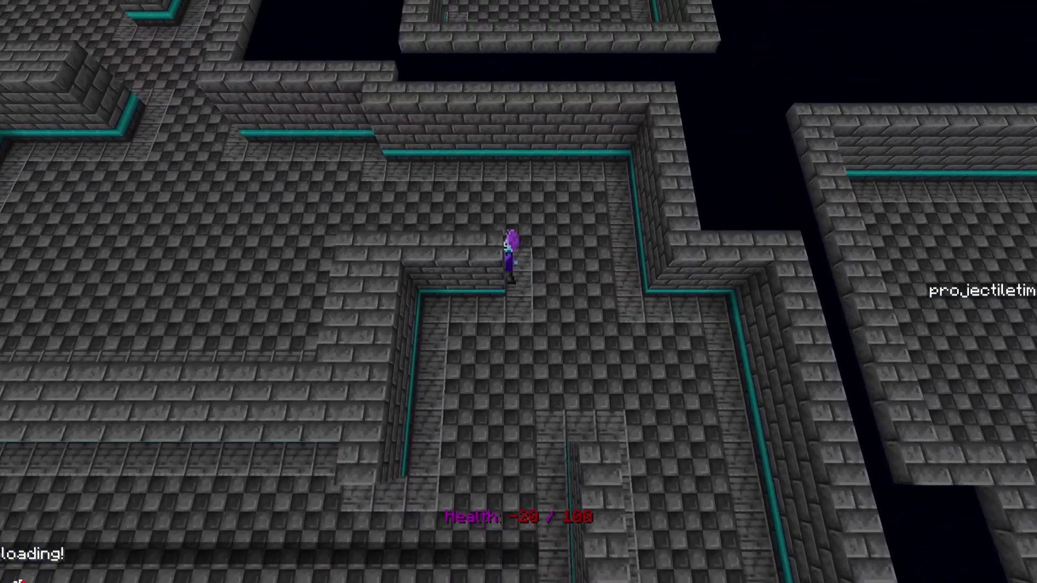
pyautogui.press('w')
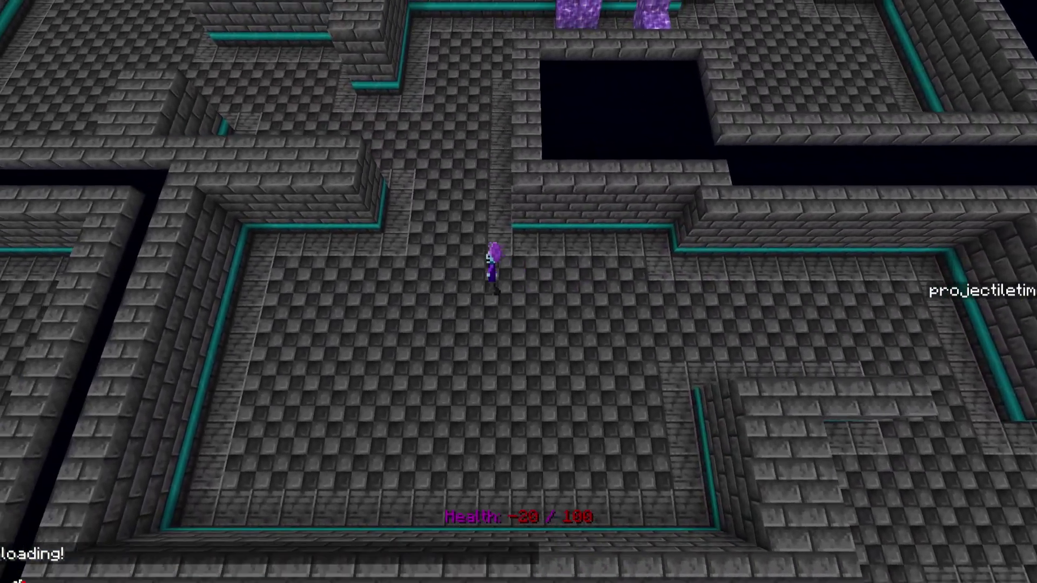
pyautogui.press('w')
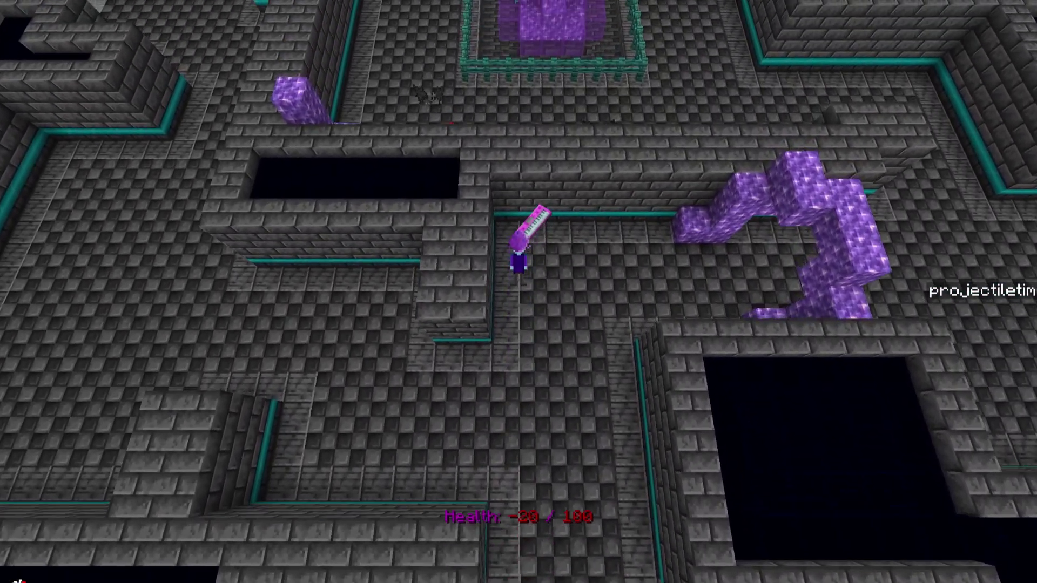
pyautogui.press('w')
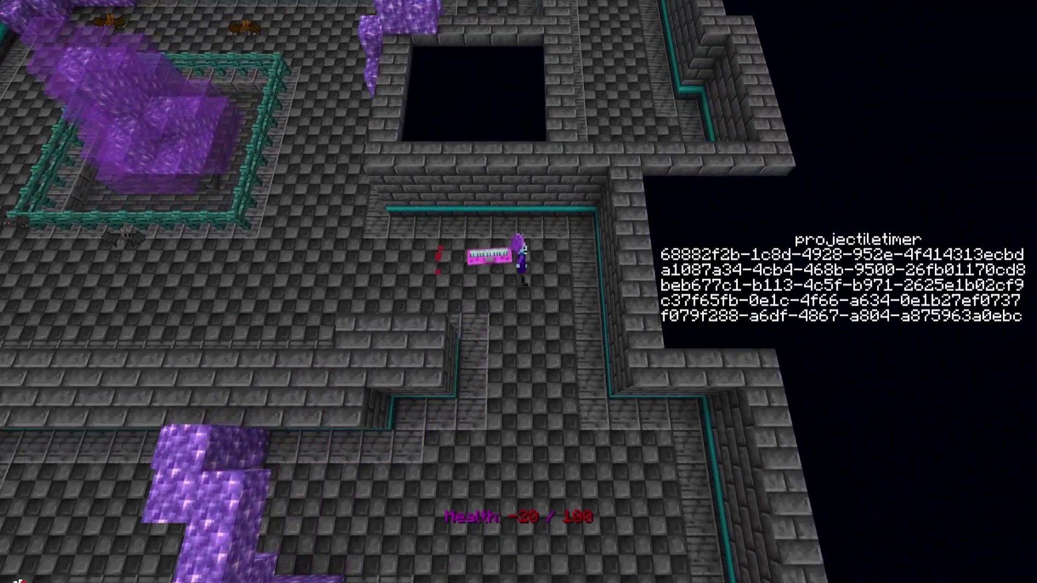
pyautogui.press('a')
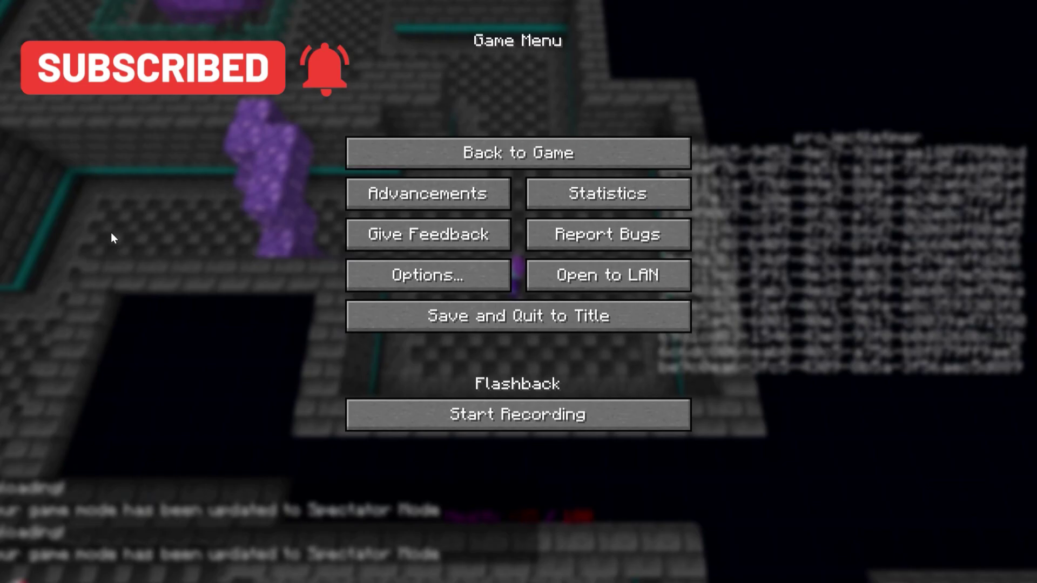
# - Resume the game, retest the keyboard weapon near the crystal room, and remove the projectiletimer objective
pyautogui.press('Escape')
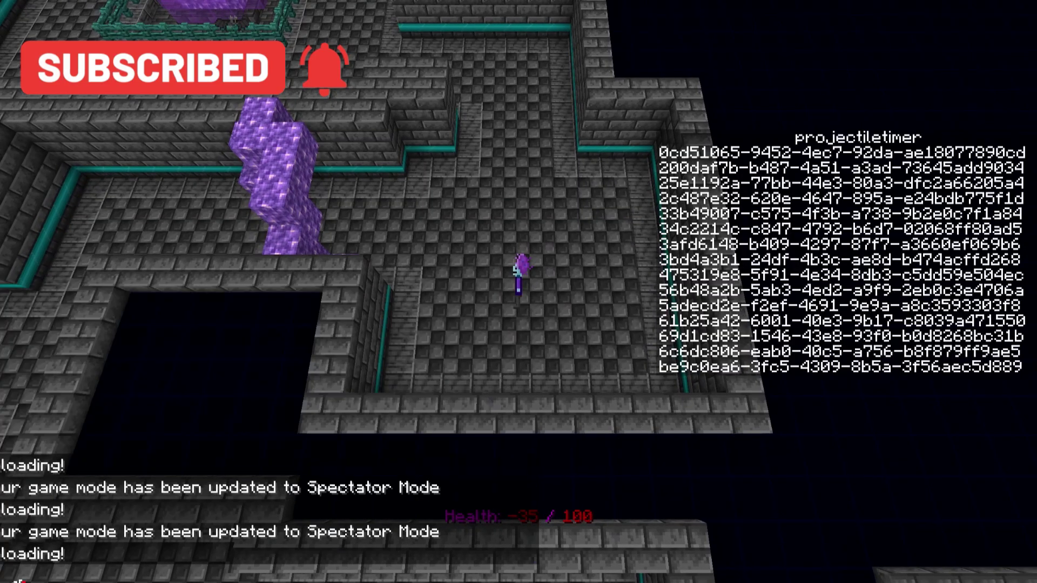
pyautogui.press('2')
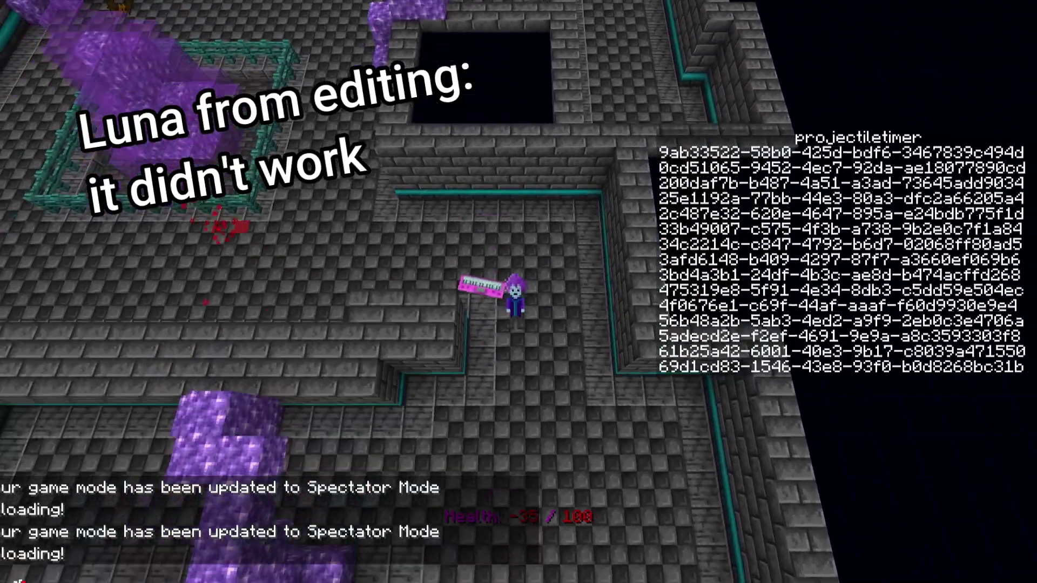
pyautogui.press('Escape')
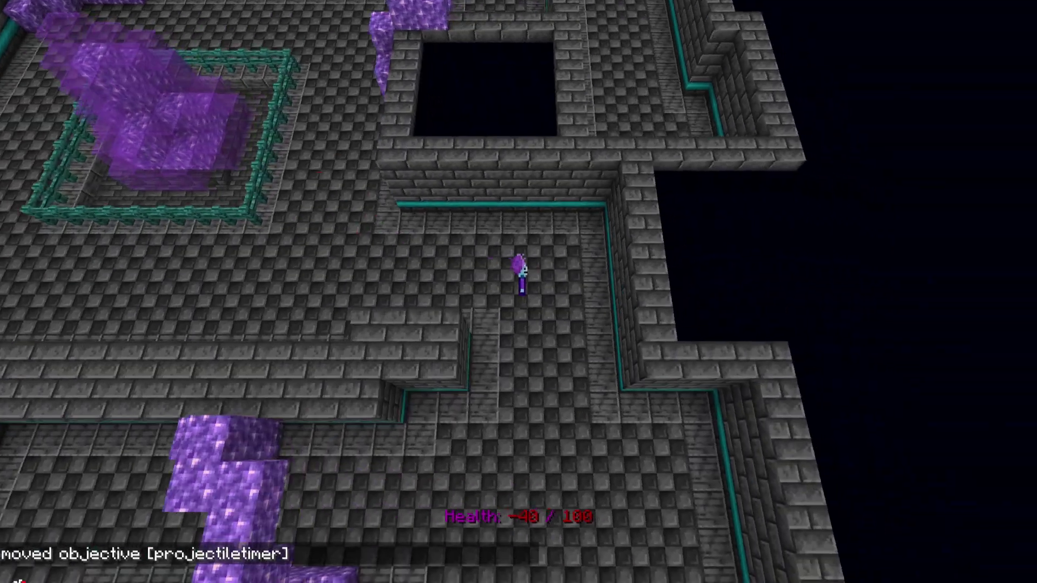
pyautogui.press('Return')
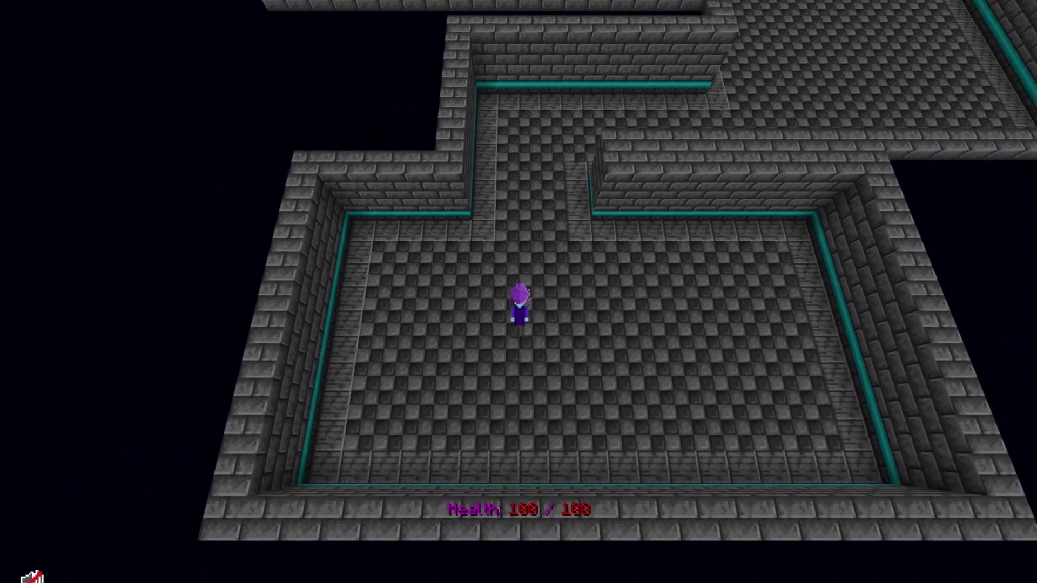
pyautogui.press('s')
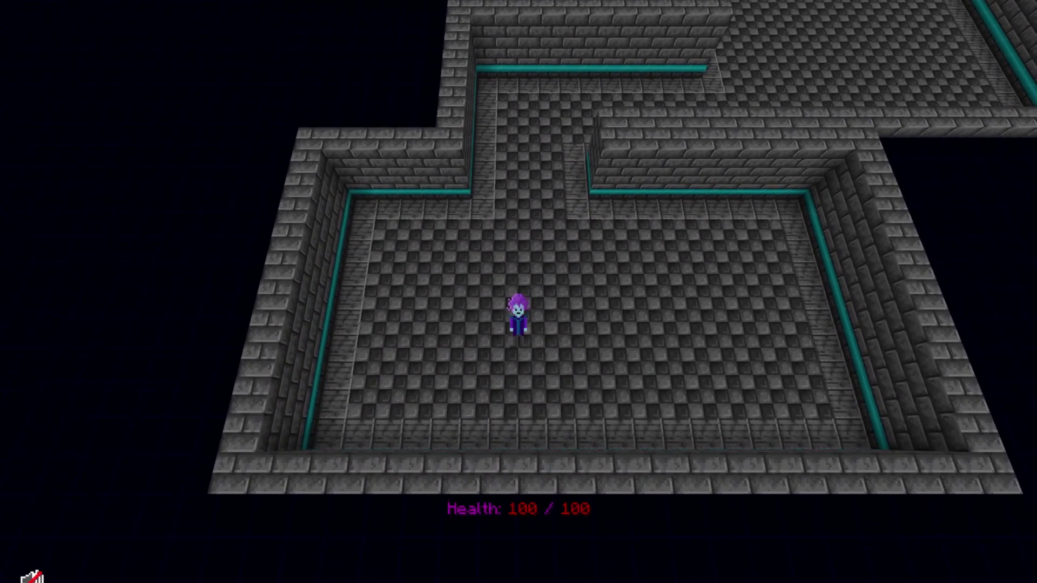